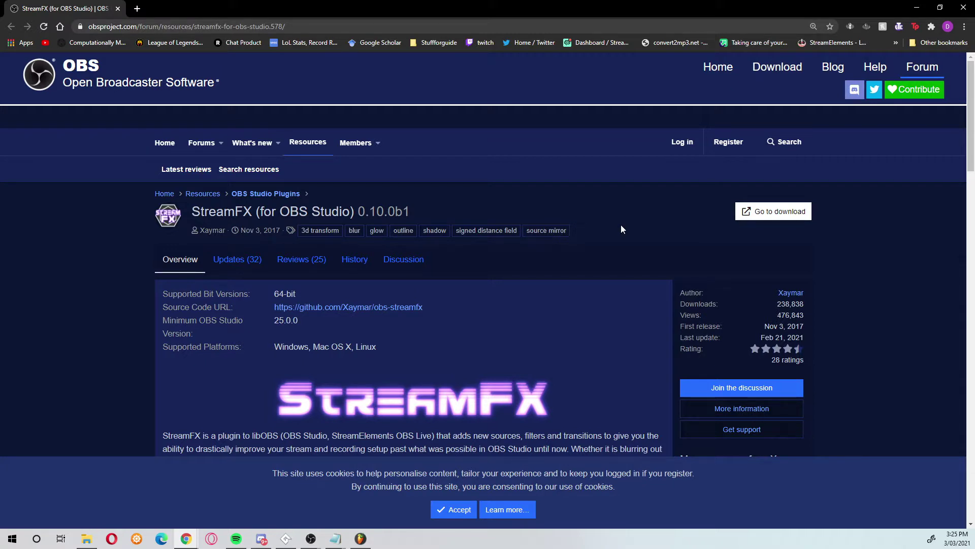
Step: Review the overview of the StreamFX plugin on its OBS resource page
scroll(420, 190, "down", 3)
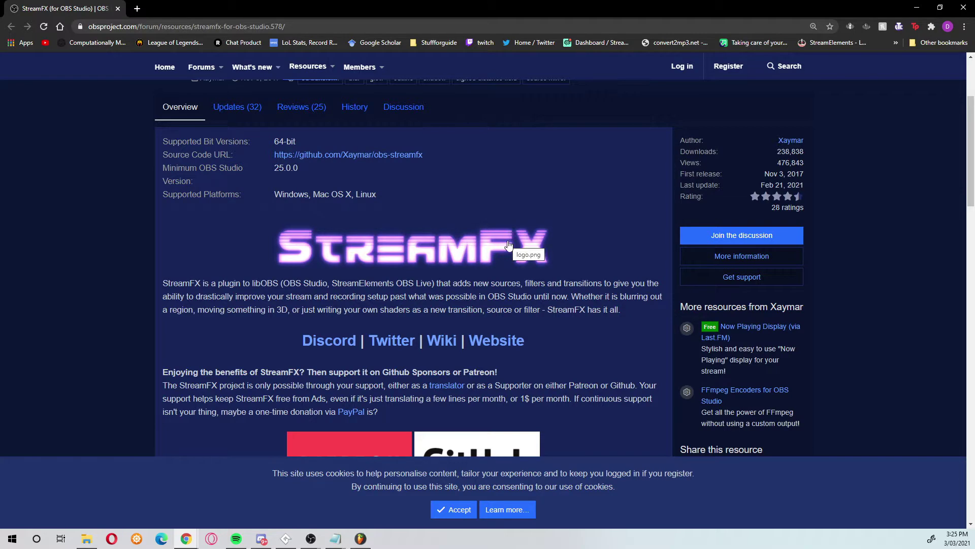
scroll(372, 270, "down", 5)
scroll(569, 245, "down", 2)
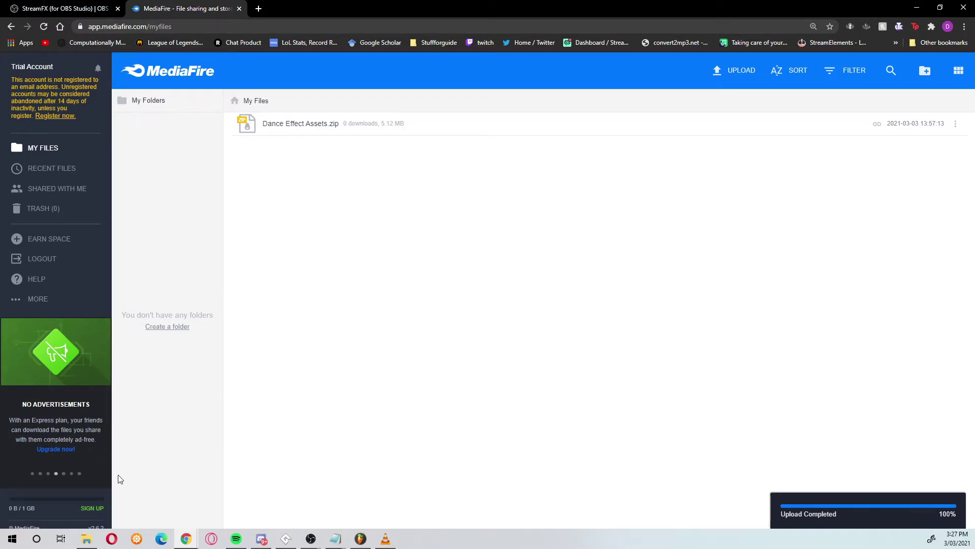
Step: Open the Dance Effect Assets folder and preview the trippy GIF and the color change loop video
left_click(95, 540)
left_click_drag(704, 304, 666, 234)
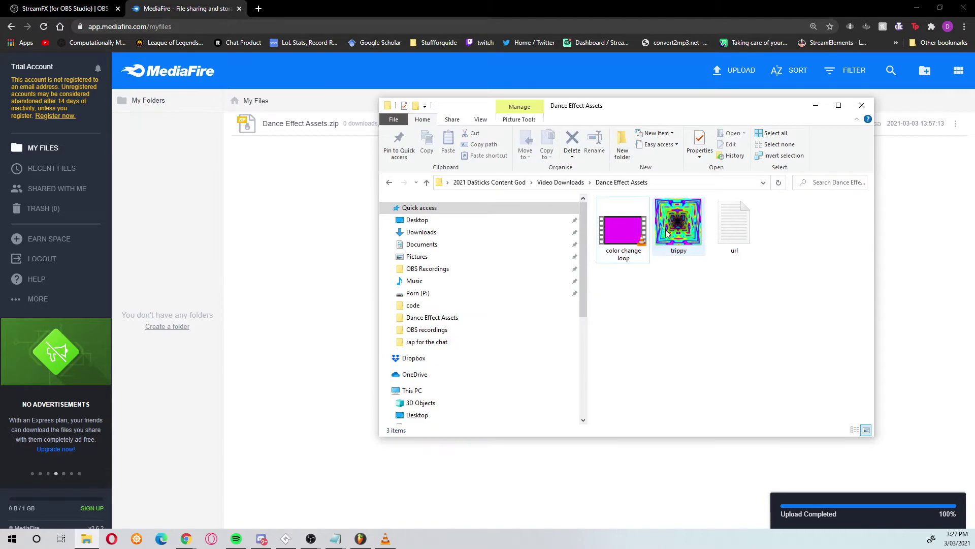
double_click(667, 232)
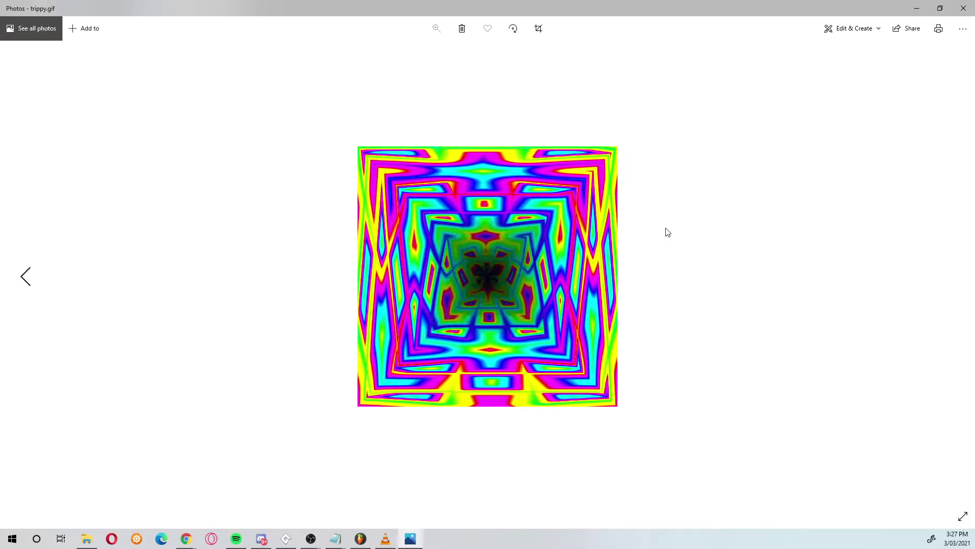
left_click(963, 8)
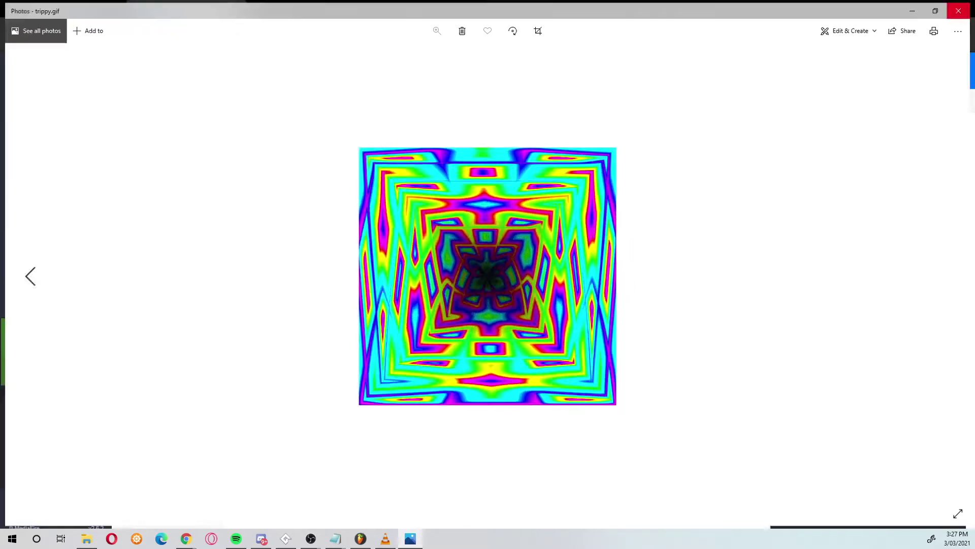
double_click(624, 232)
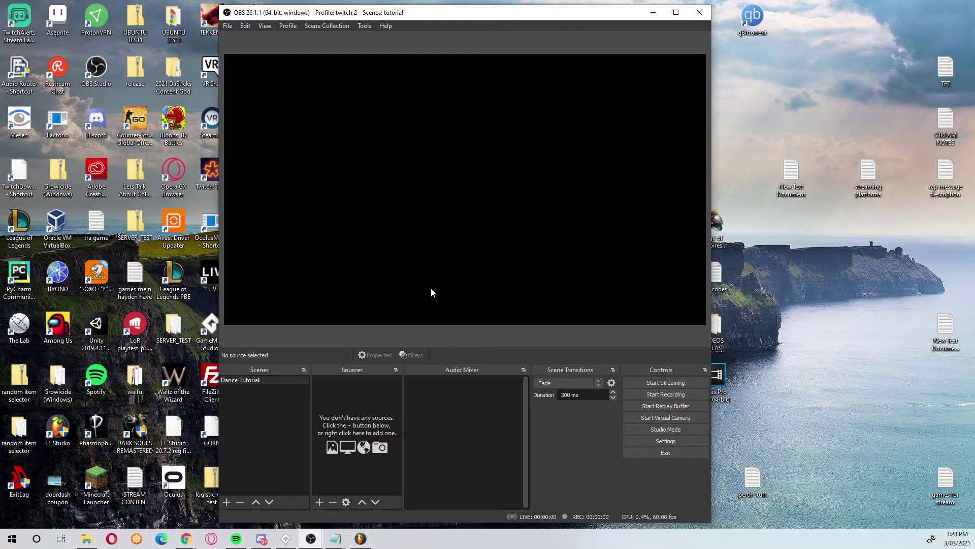
Step: Add a new Display Capture source of Display 1 to the Dance Tutorial scene, keeping the default name
right_click(361, 388)
left_click(530, 434)
right_click(374, 411)
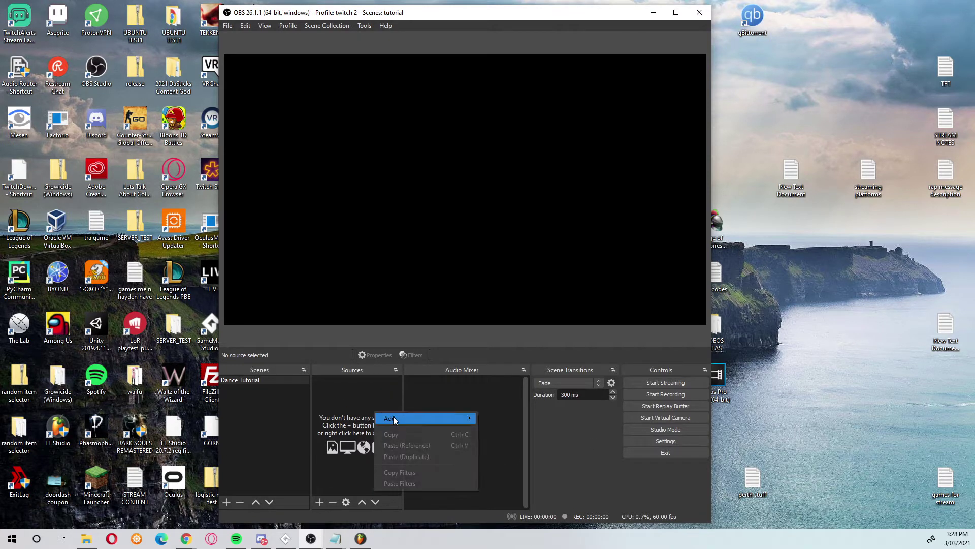
mouse_move(393, 417)
left_click(535, 367)
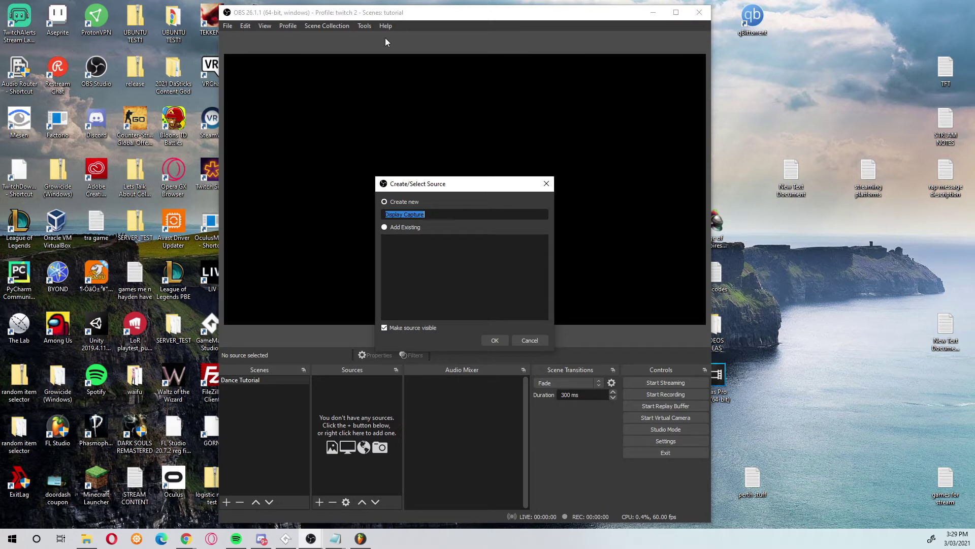
key("Return")
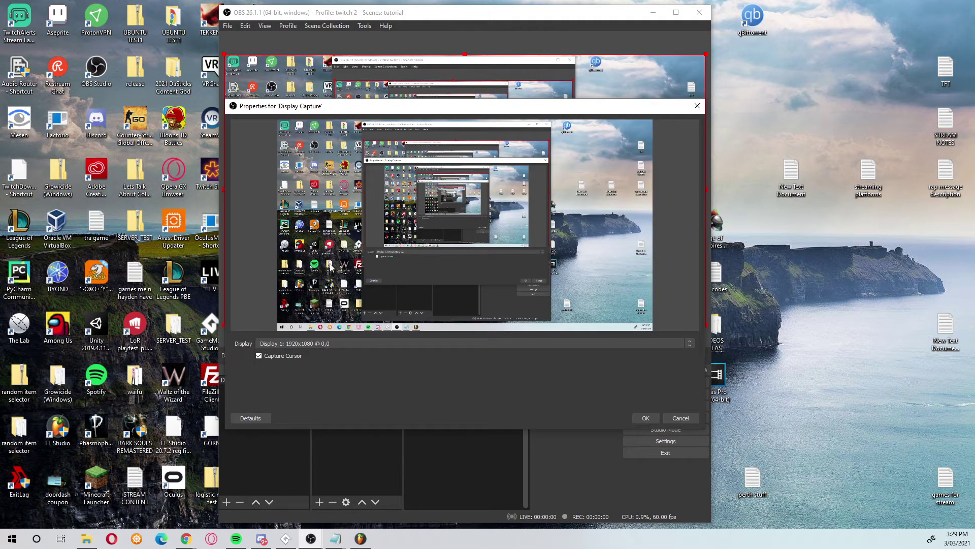
left_click(645, 418)
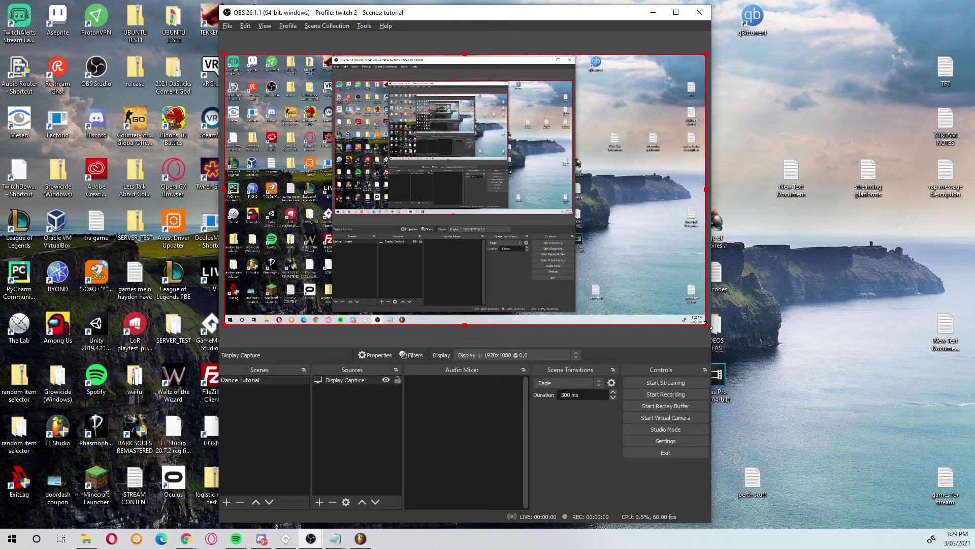
Step: Resize the display capture smaller in the preview, place it in the upper-left corner, and enlarge it again to nearly fill the canvas
left_click_drag(707, 325, 573, 211)
left_click_drag(224, 54, 336, 82)
left_click_drag(466, 151, 358, 127)
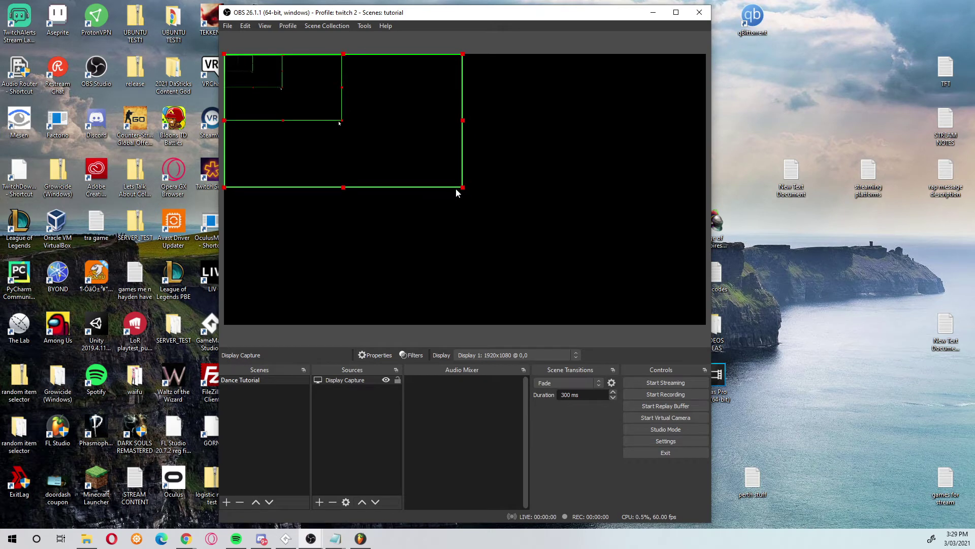
left_click_drag(461, 187, 672, 317)
left_click_drag(596, 263, 606, 262)
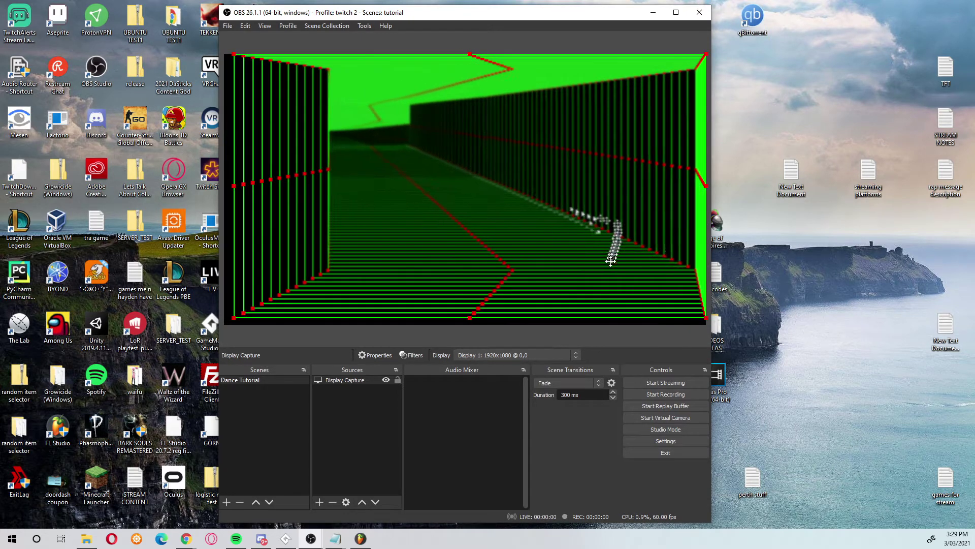
right_click(328, 394)
left_click(345, 373)
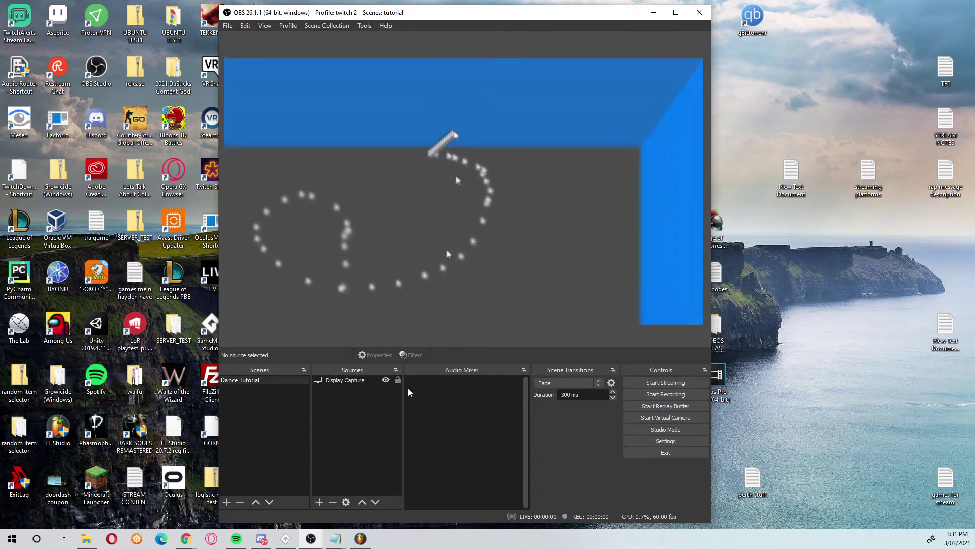
Step: Add a Video Capture Device source named facecam, accepting its default webcam properties
right_click(357, 400)
mouse_move(381, 401)
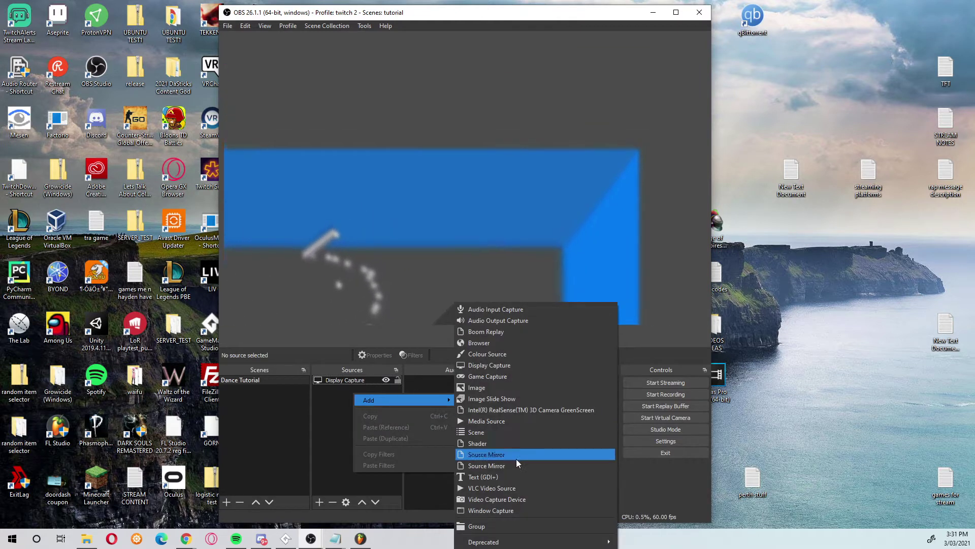
left_click(515, 497)
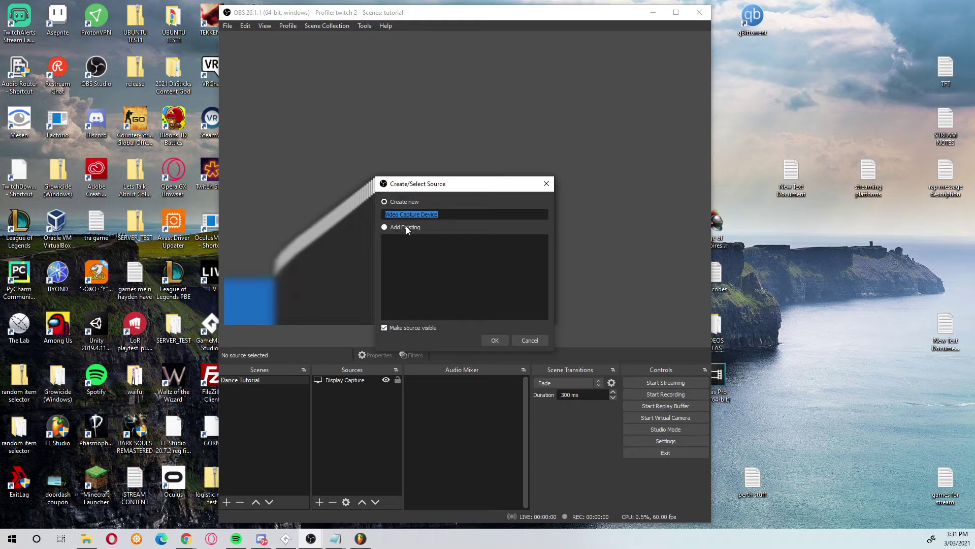
type("facecam")
key("Return")
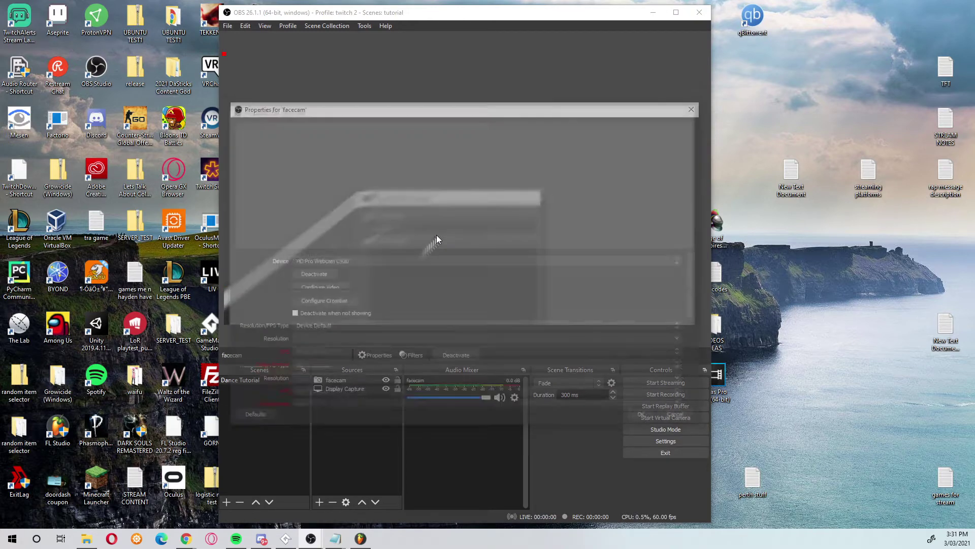
key("Return")
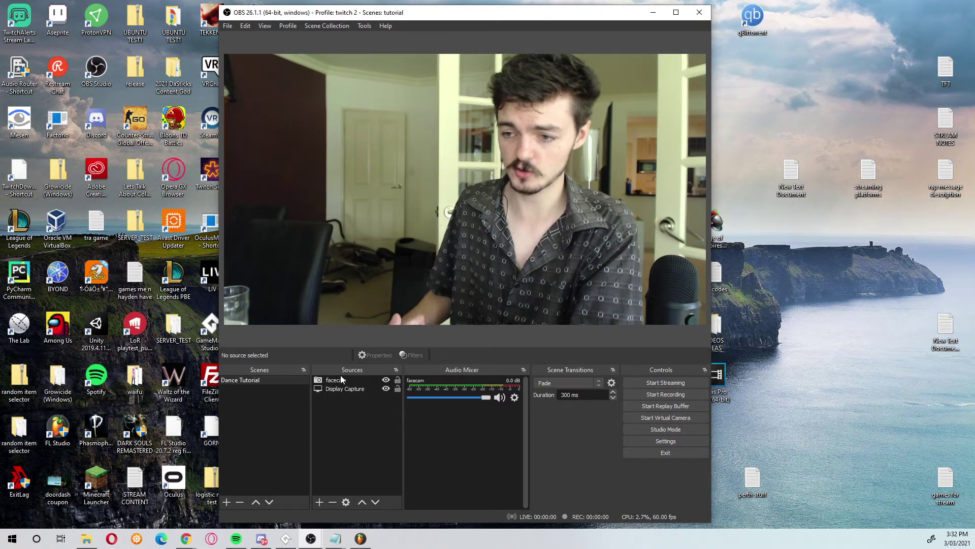
Step: Hide the facecam source, show it again, and clear the source selection
left_click(405, 323)
left_click(386, 380)
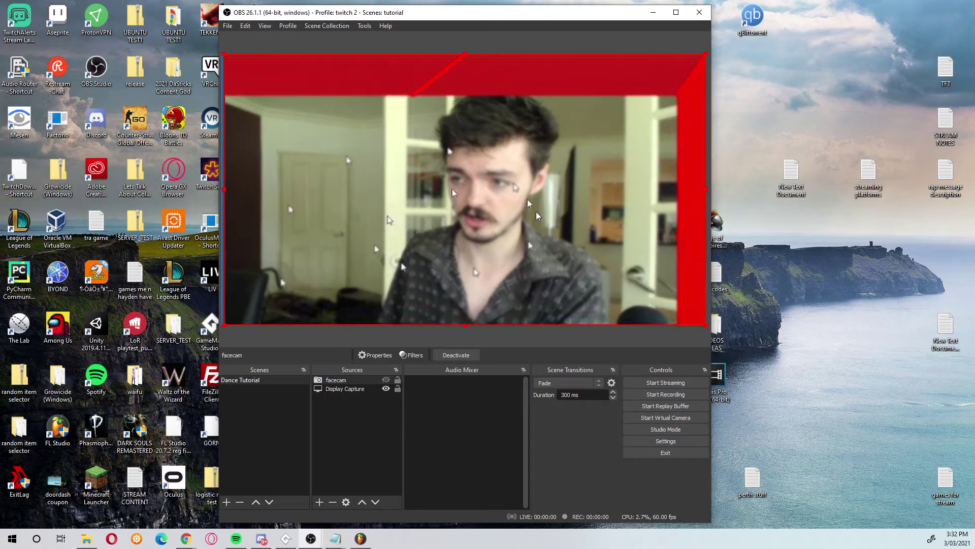
left_click(385, 381)
left_click(337, 428)
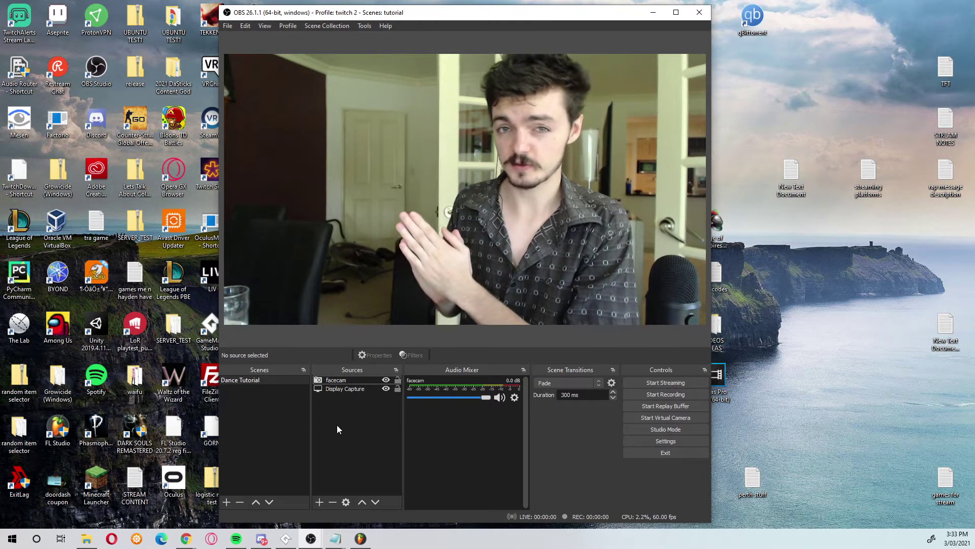
Step: Add a Source Mirror to the scene and name it facecam mirror
left_click(336, 381)
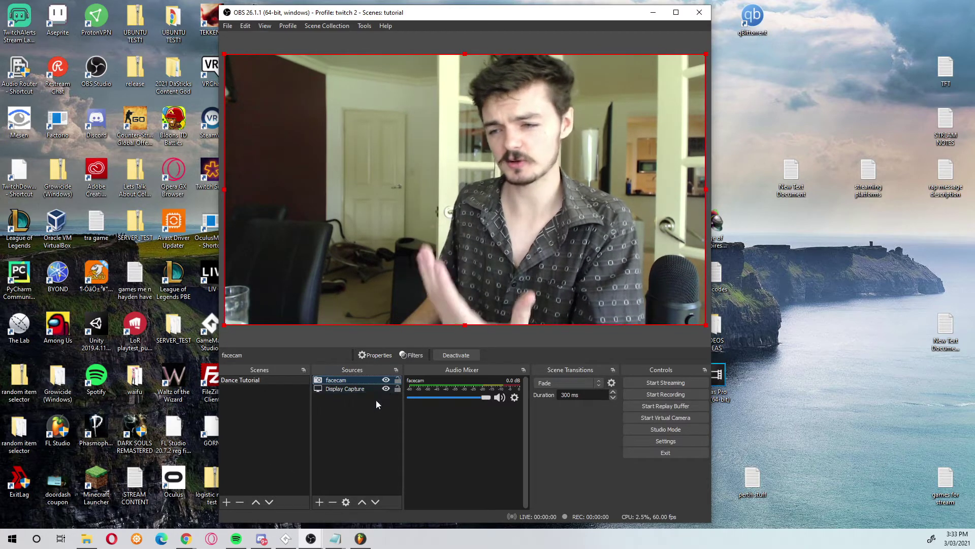
right_click(355, 382)
mouse_move(436, 94)
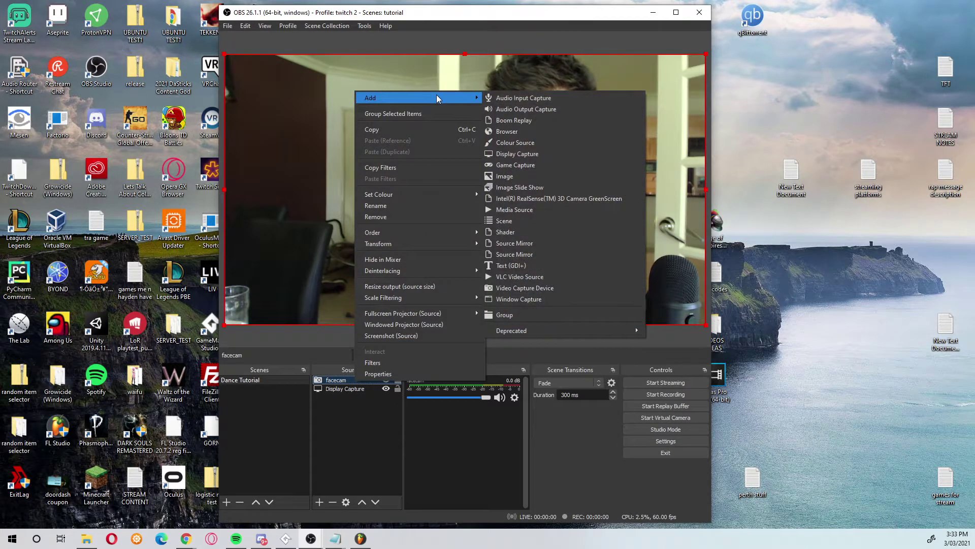
left_click(564, 244)
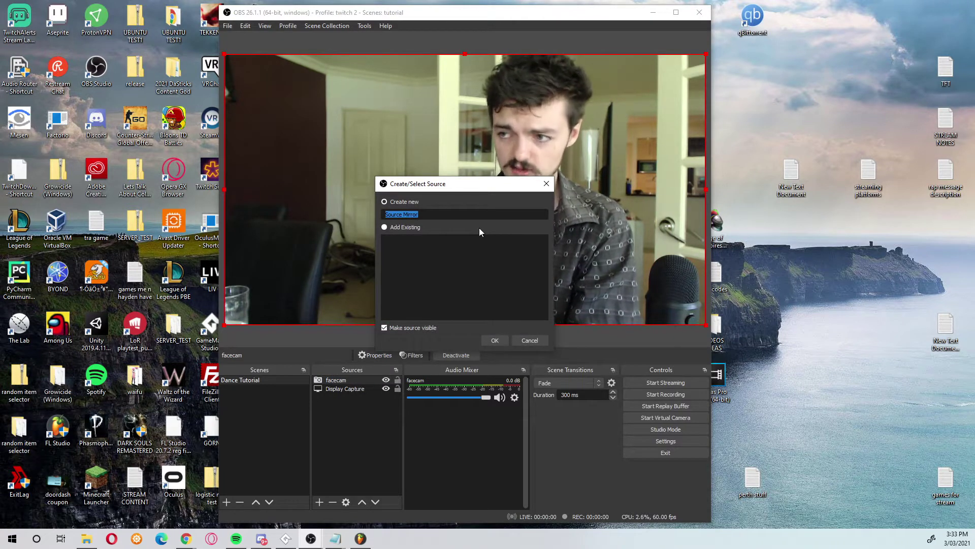
left_click_drag(483, 177, 829, 170)
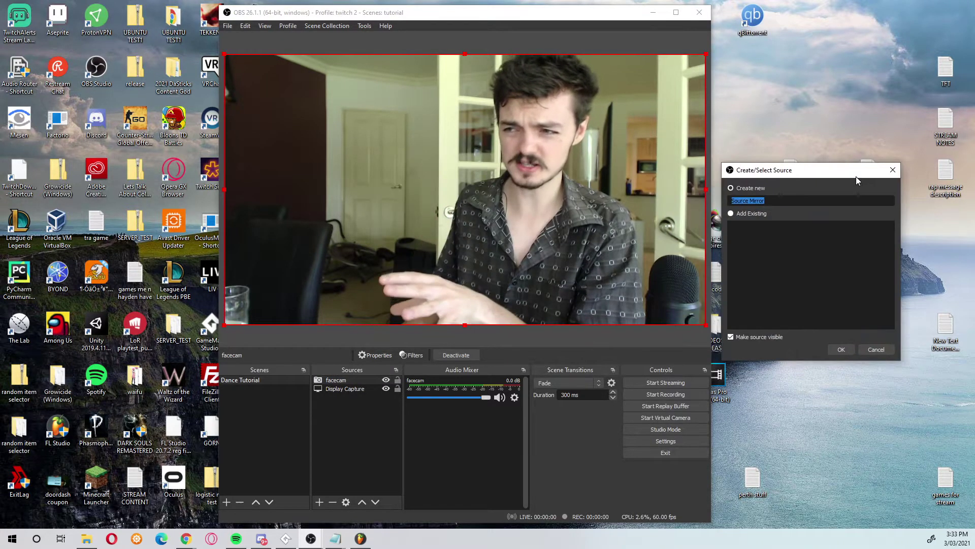
left_click(781, 203)
left_click_drag(769, 200, 730, 201)
type("facecam mirror")
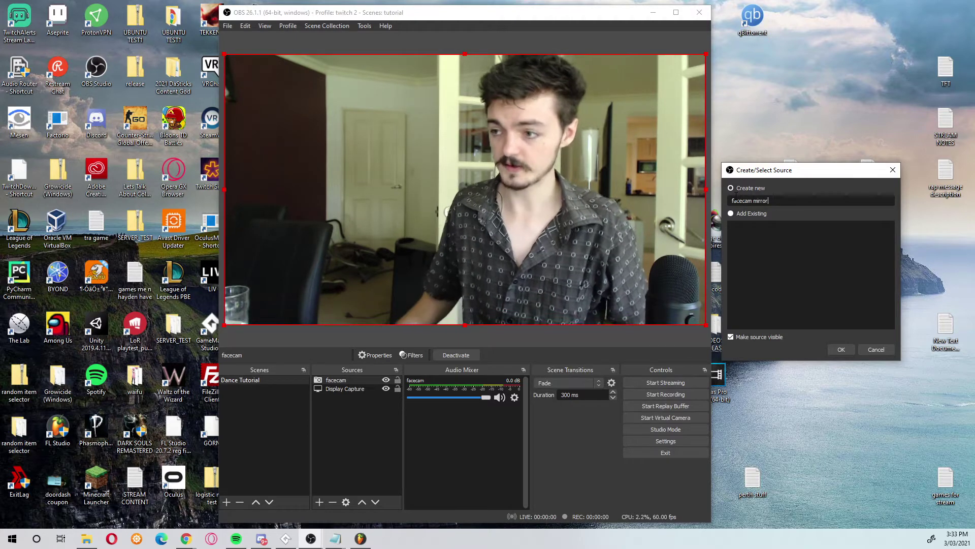
left_click(843, 352)
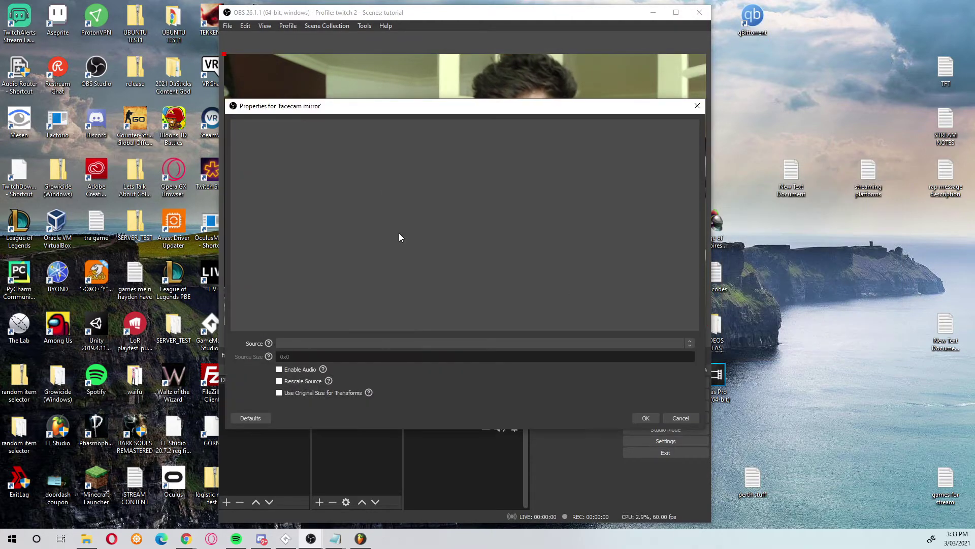
Step: Set facecam as the mirror's source and position the mirrored image over the left part of the preview, aligned with the canvas height
left_click(352, 343)
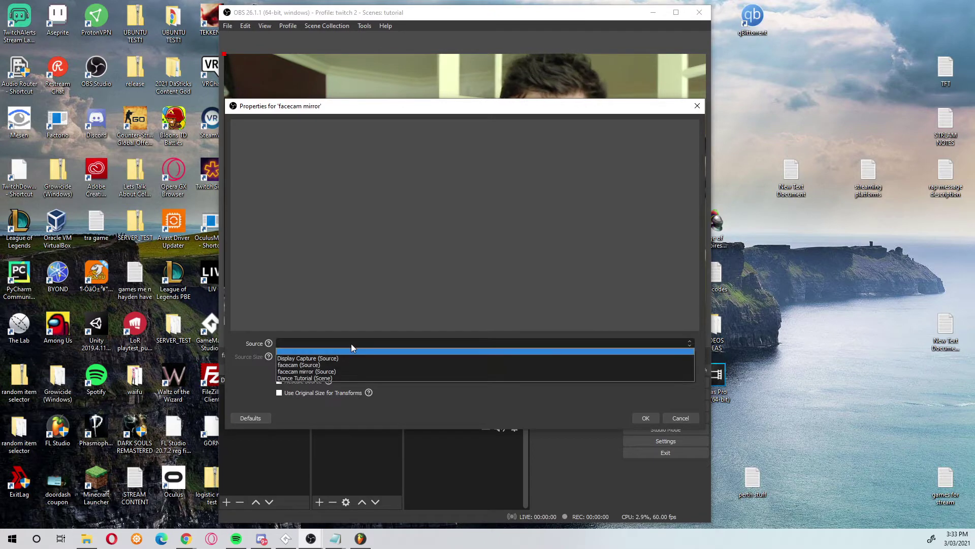
left_click(325, 365)
left_click_drag(335, 105, 551, 29)
left_click(860, 342)
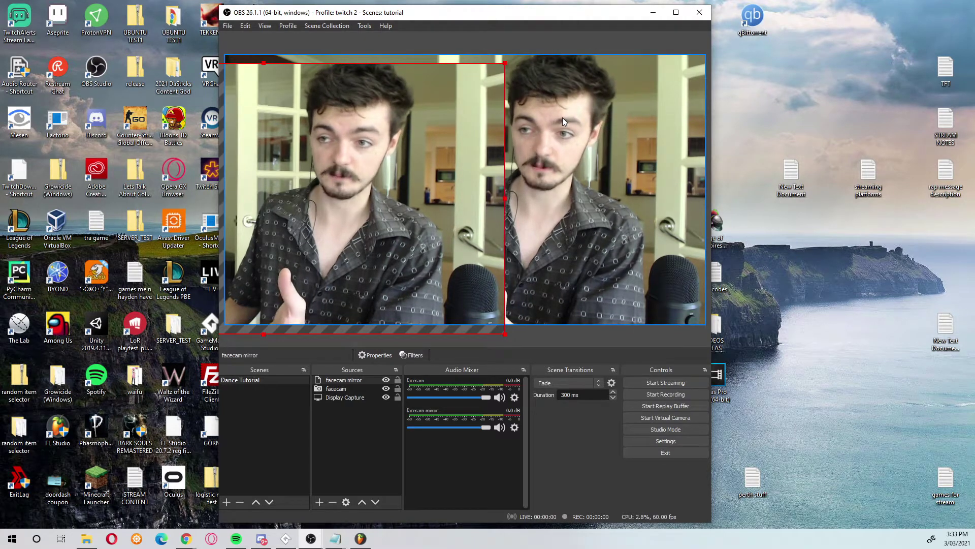
left_click_drag(426, 169, 425, 163)
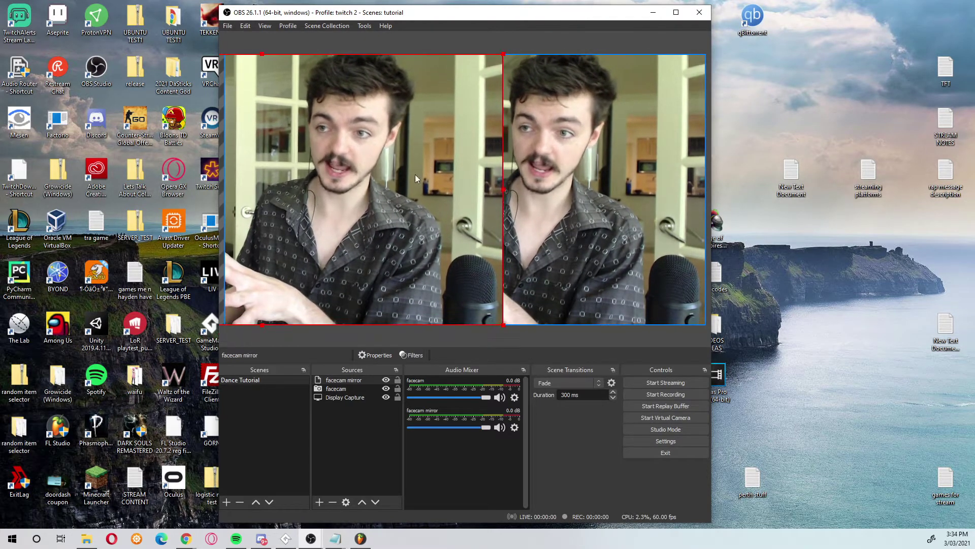
Step: Add a Colour Correction effect filter to facecam mirror and set its hue shift to -117.04
right_click(353, 380)
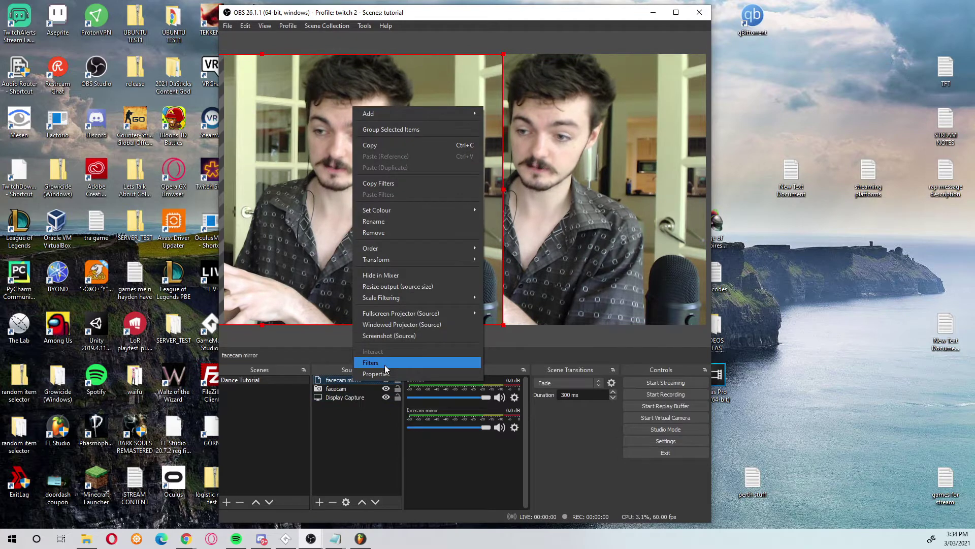
left_click(385, 364)
left_click_drag(429, 85, 766, 73)
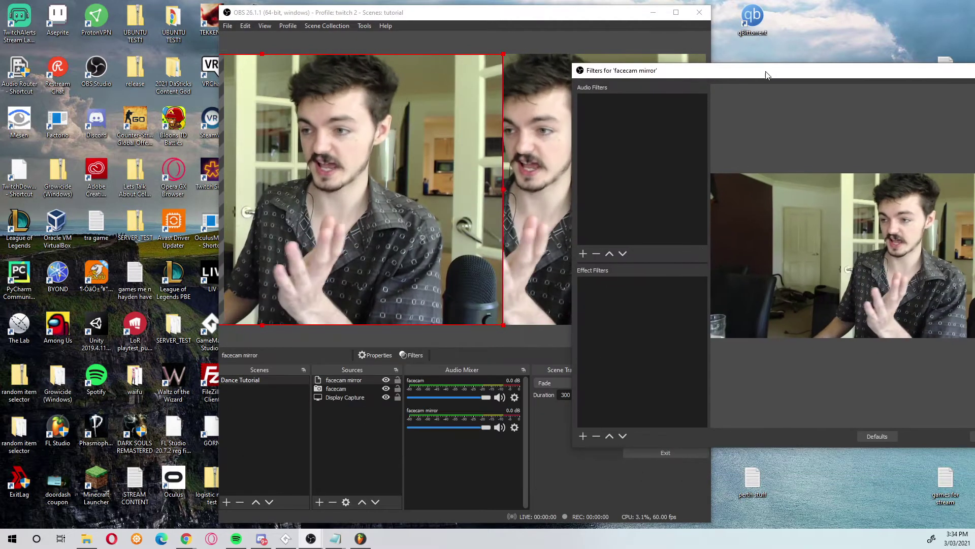
right_click(634, 285)
mouse_move(635, 285)
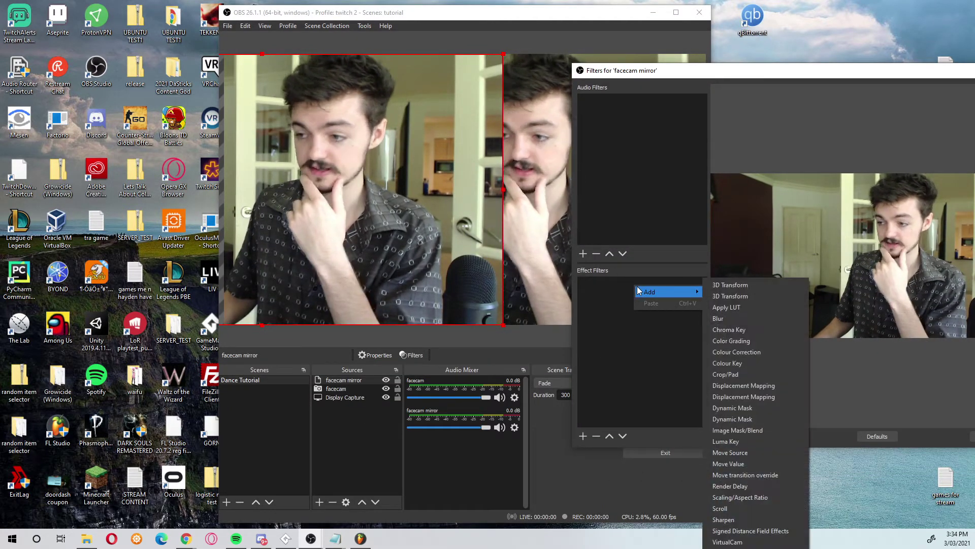
left_click(731, 349)
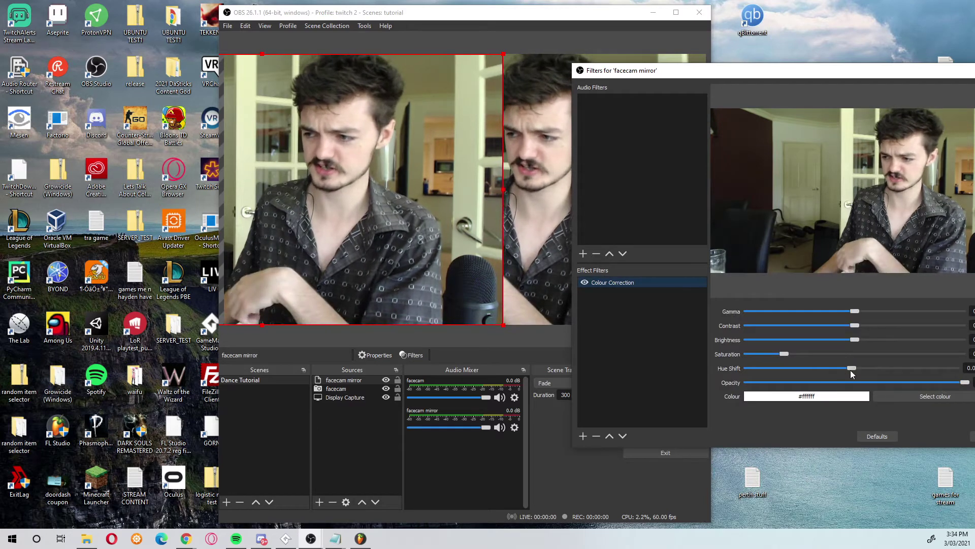
left_click_drag(854, 370, 787, 369)
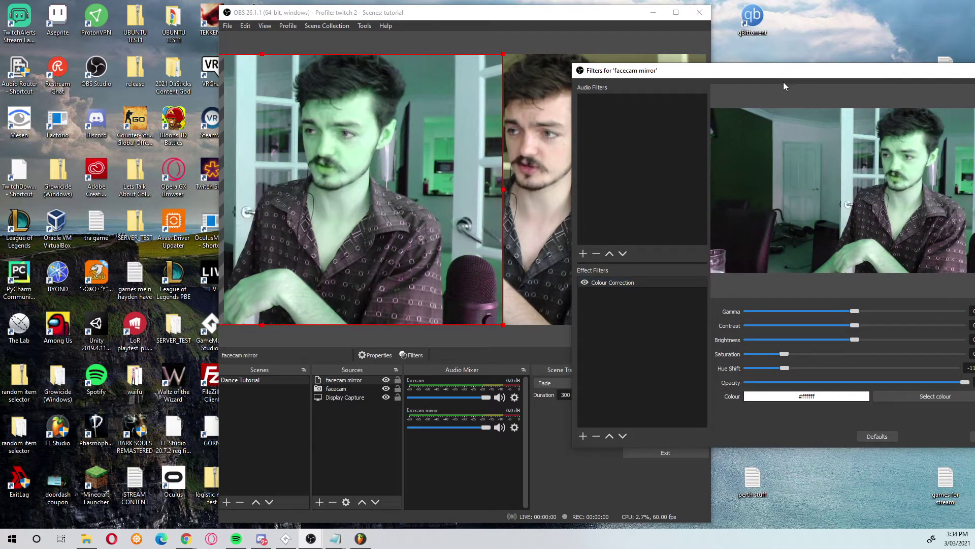
left_click_drag(750, 74, 675, 240)
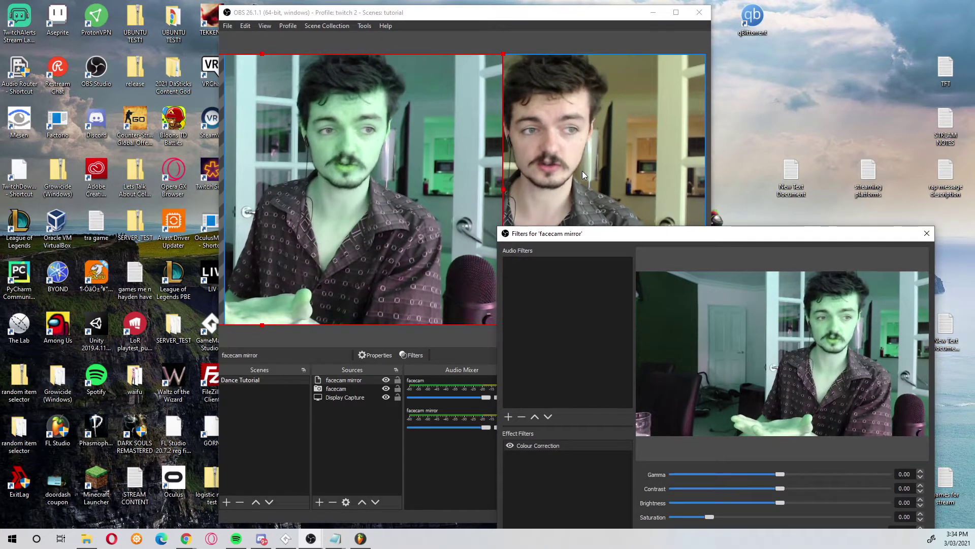
left_click_drag(653, 233, 658, 103)
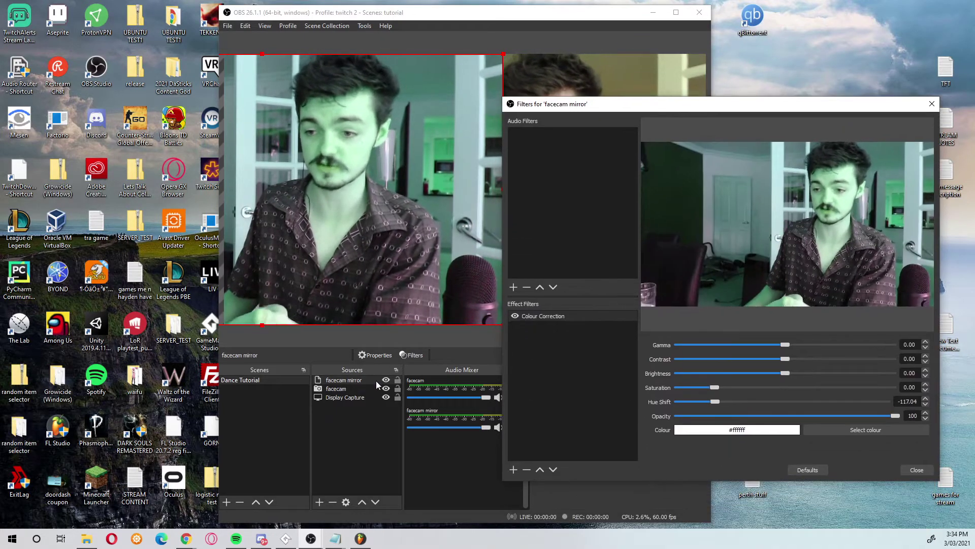
Step: Hide the facecam source and set the Colour Correction hue shift of facecam mirror to 0
left_click(352, 388)
left_click_drag(710, 108, 854, 292)
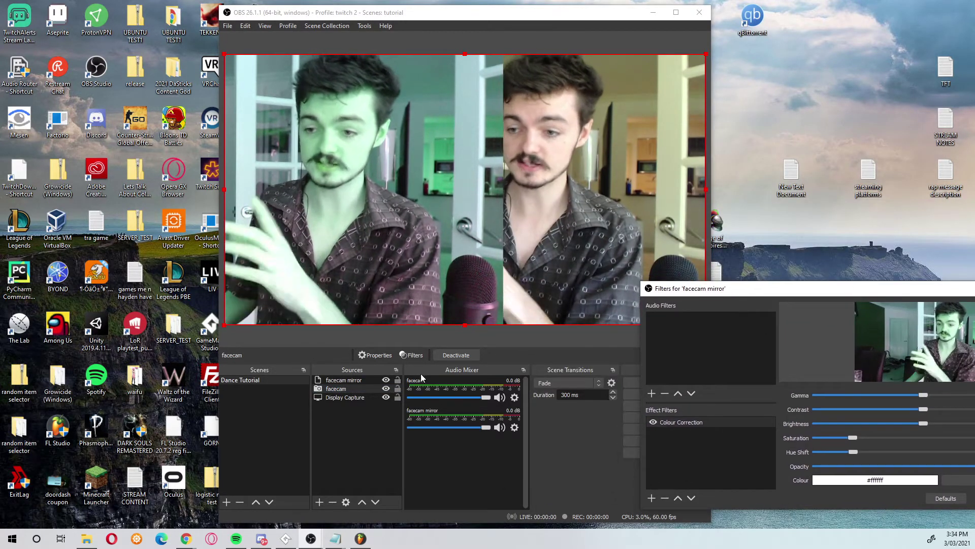
left_click(260, 388)
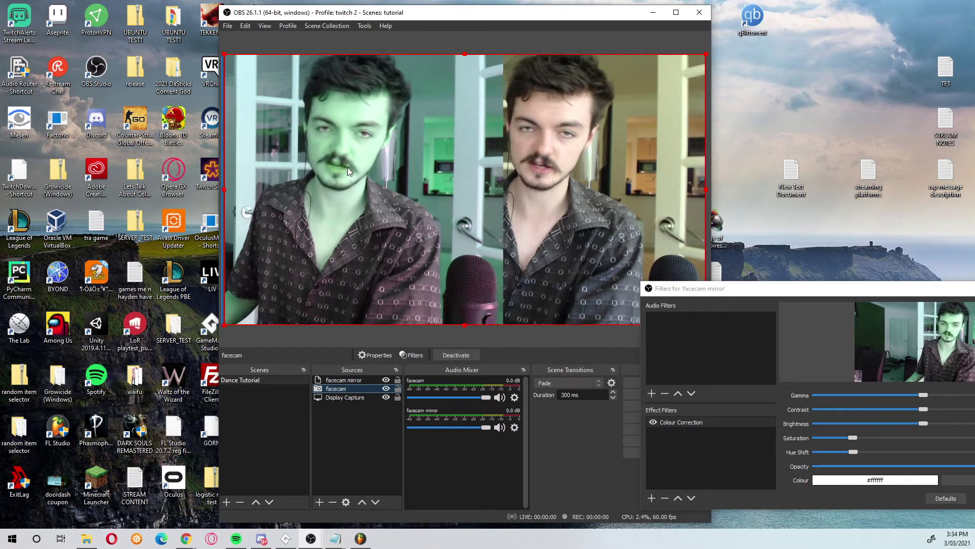
left_click(385, 389)
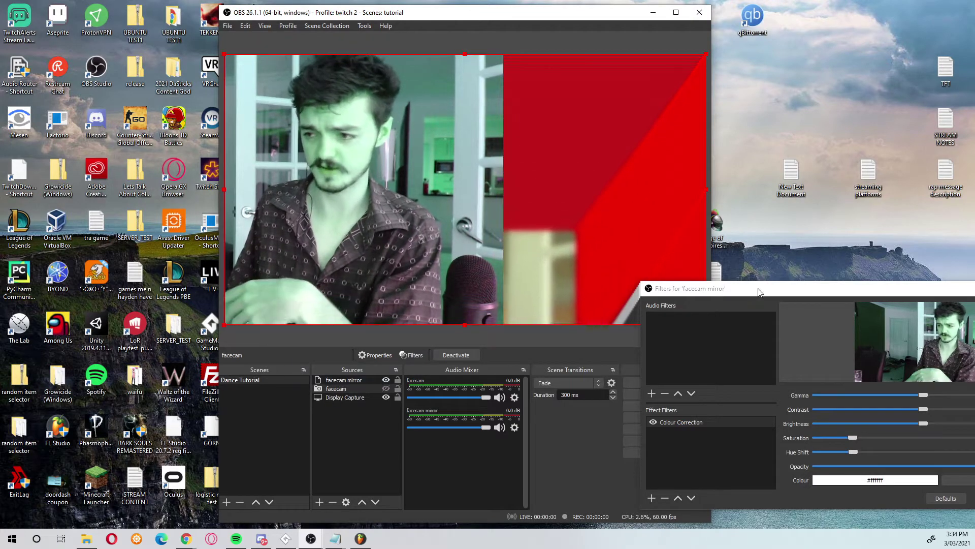
left_click_drag(762, 288, 454, 145)
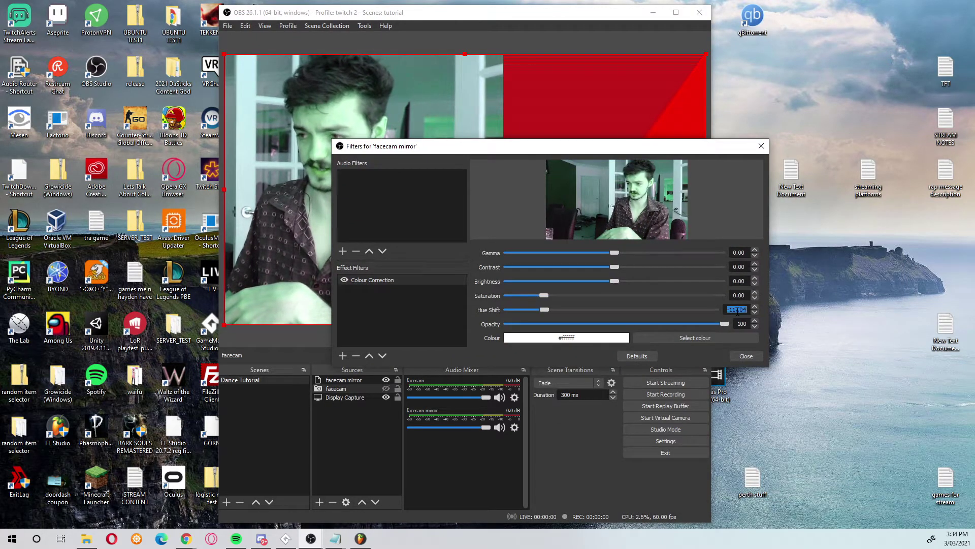
type("0")
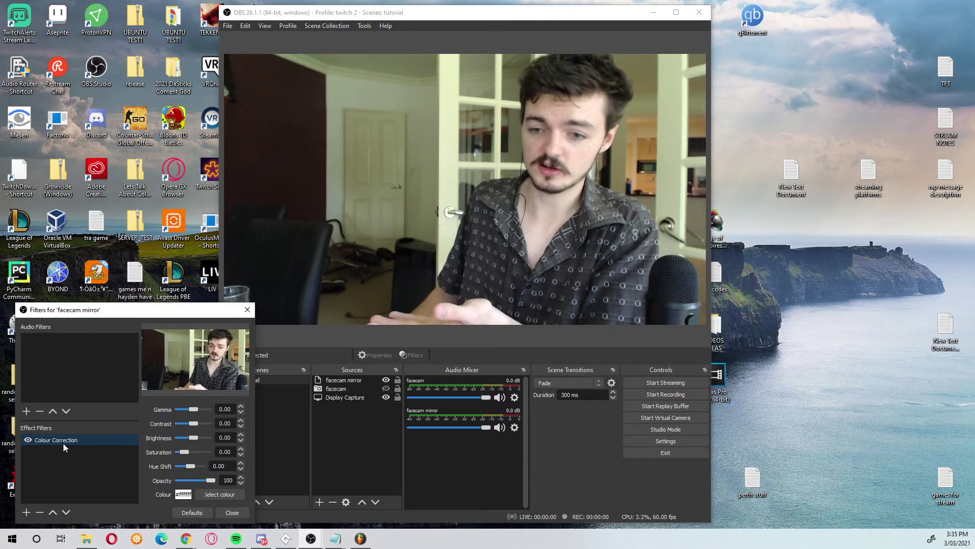
Step: Add a Chroma Key effect filter to facecam mirror and enlarge the filters window beside the preview
right_click(63, 443)
mouse_move(109, 452)
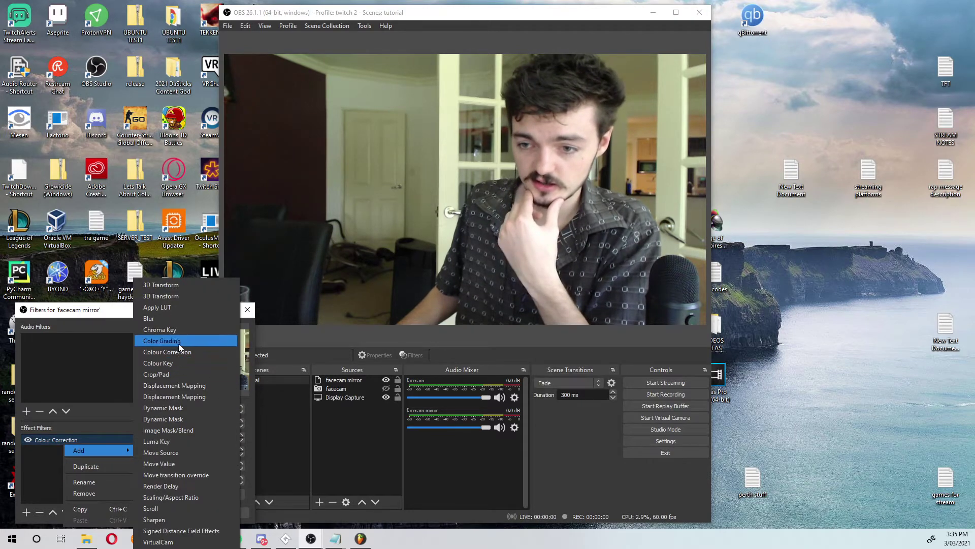
left_click(181, 329)
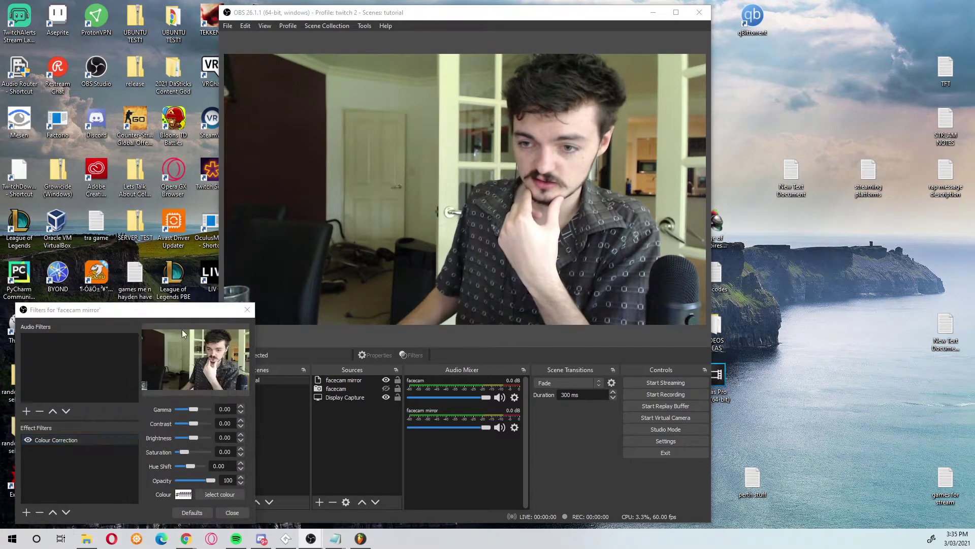
left_click(118, 434)
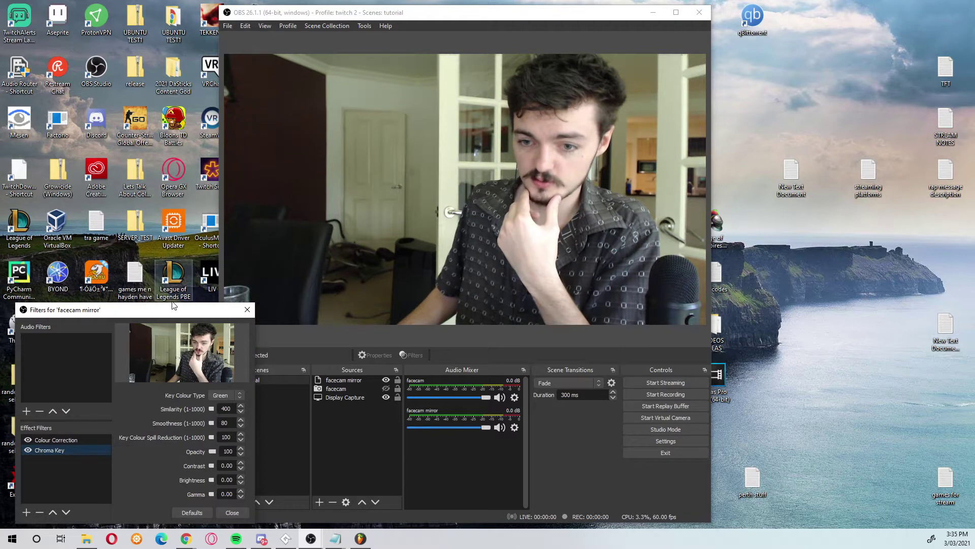
left_click_drag(159, 314, 817, 113)
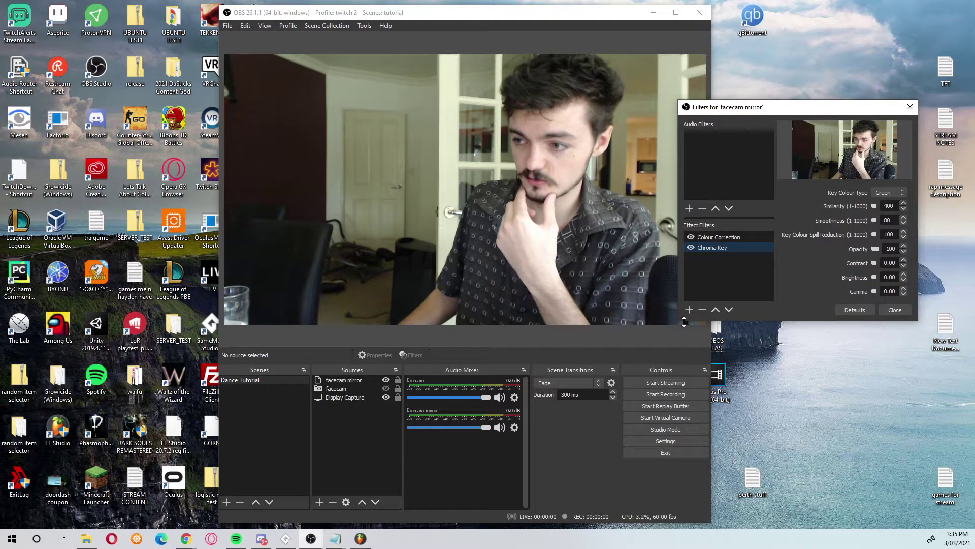
left_click_drag(683, 322, 579, 398)
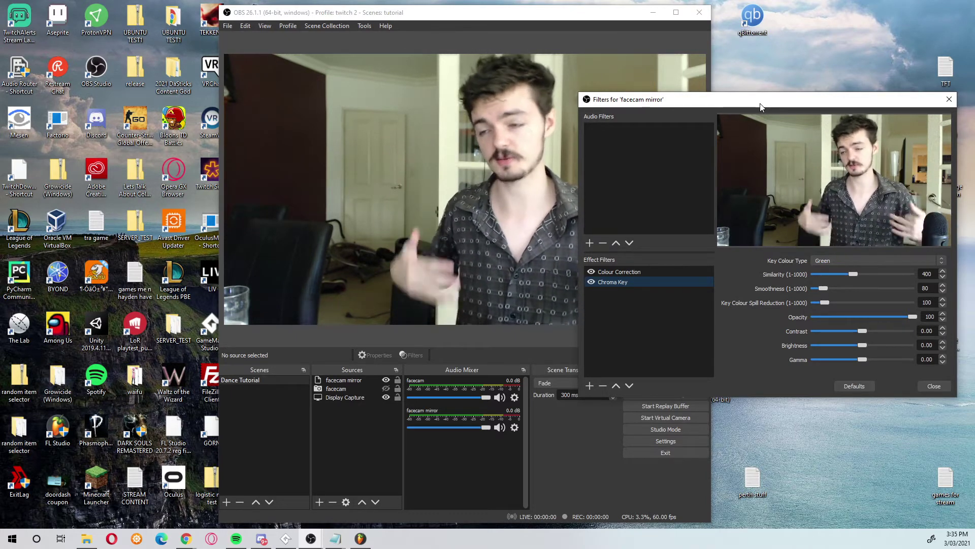
Step: Keep the Chroma Key colour type on Green and set similarity to 471 and smoothness to 60
left_click(880, 260)
left_click(881, 260)
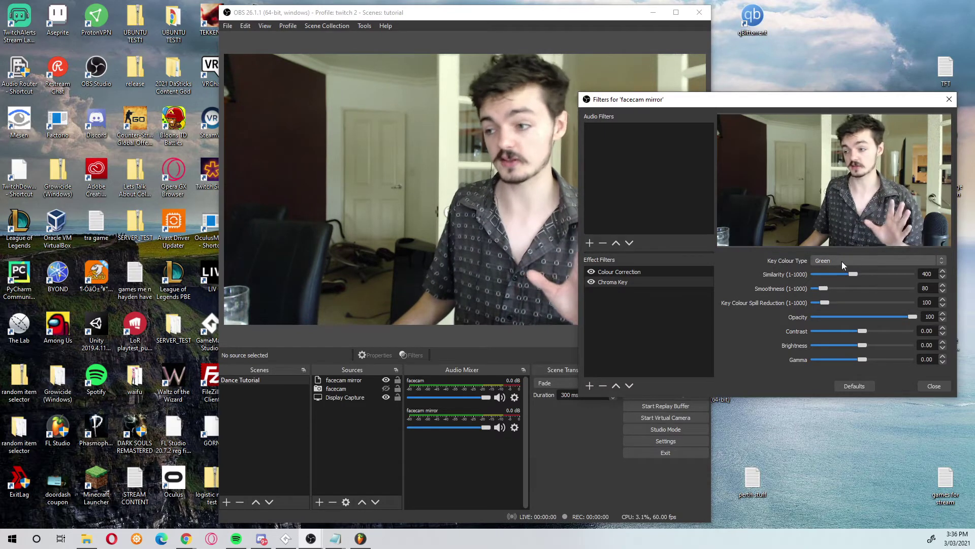
left_click(858, 259)
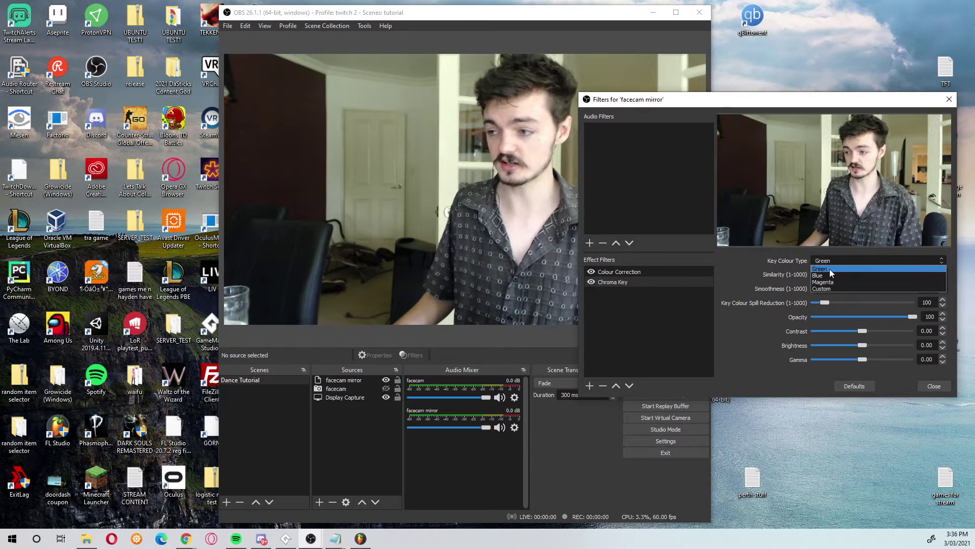
left_click(836, 270)
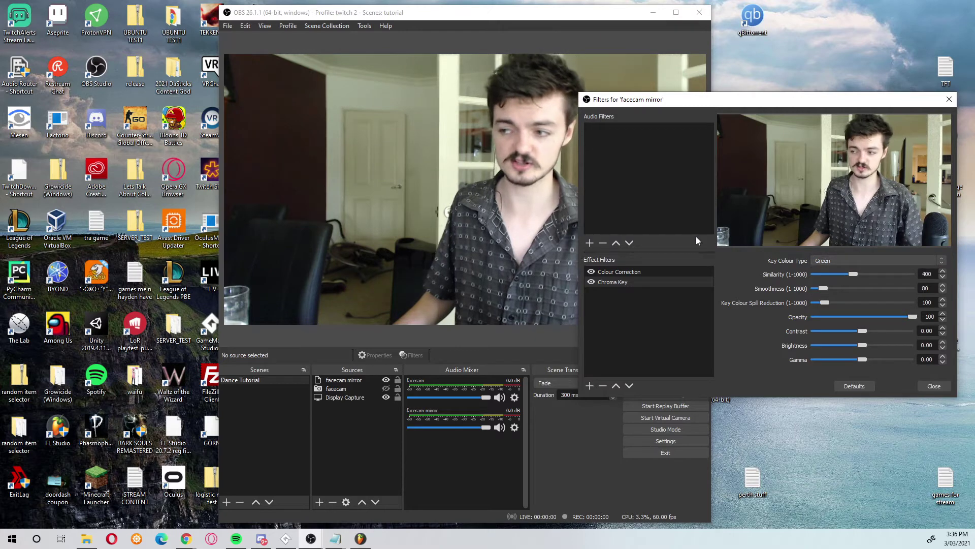
left_click_drag(855, 271, 825, 293)
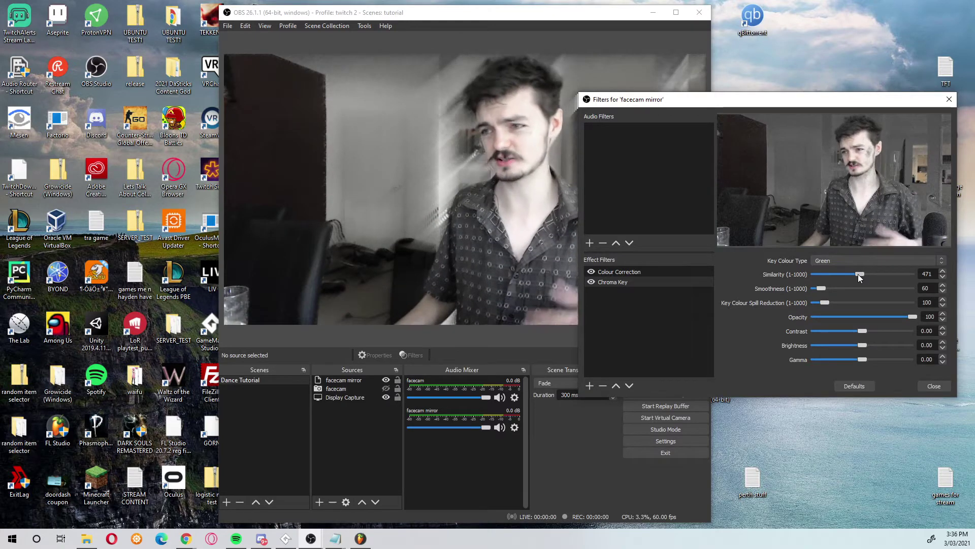
Step: Uncover the preview to check the keyed facecam mirror, and close its filters window
left_click_drag(734, 103, 861, 180)
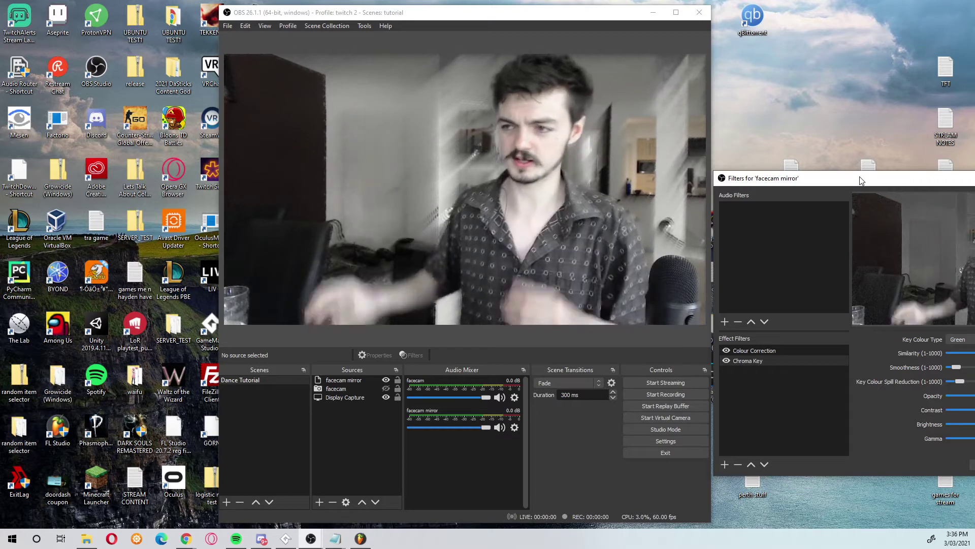
left_click_drag(553, 15, 553, 12)
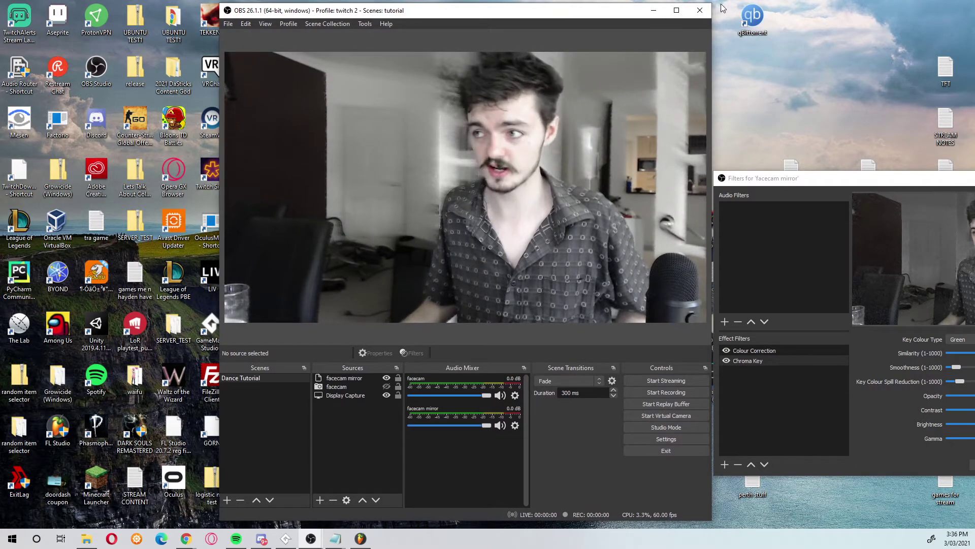
left_click_drag(713, 4, 709, 6)
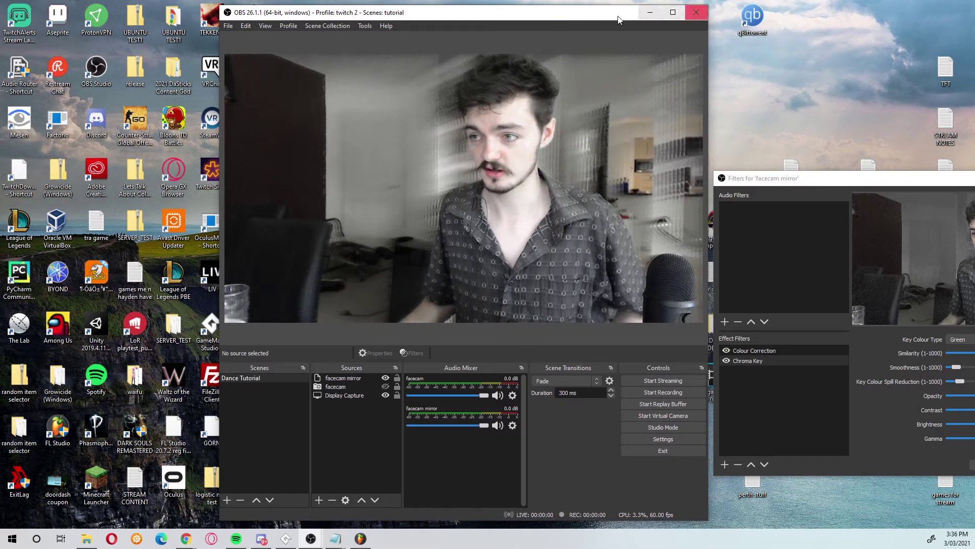
left_click_drag(608, 17, 610, 17)
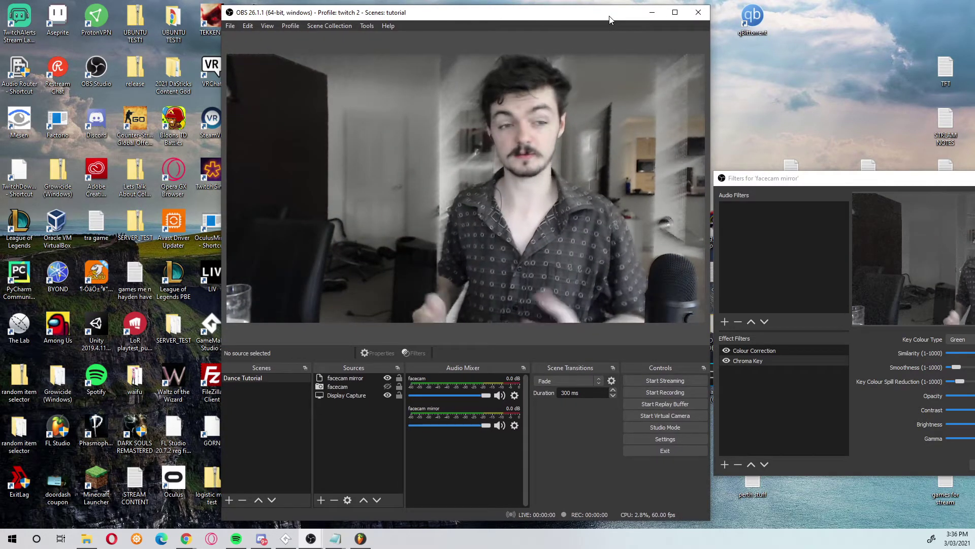
key("Escape")
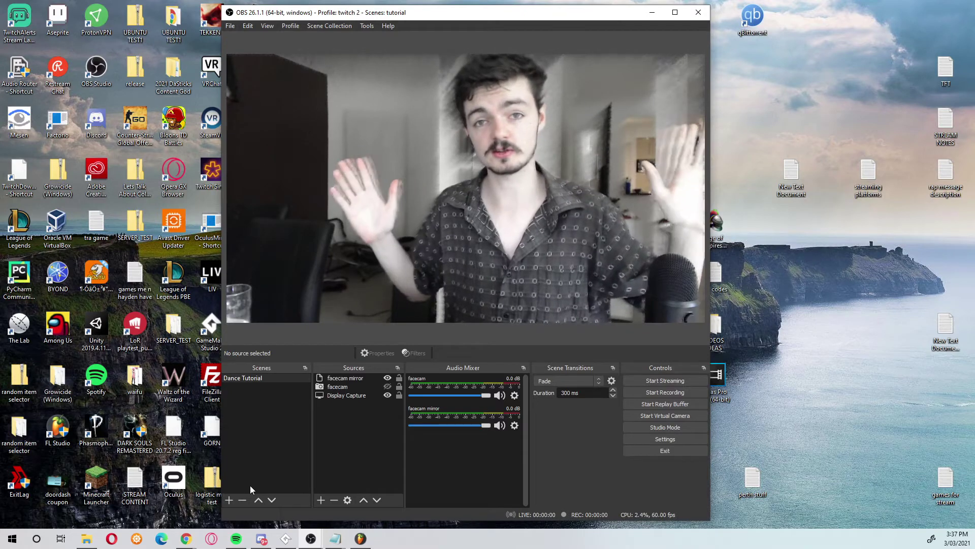
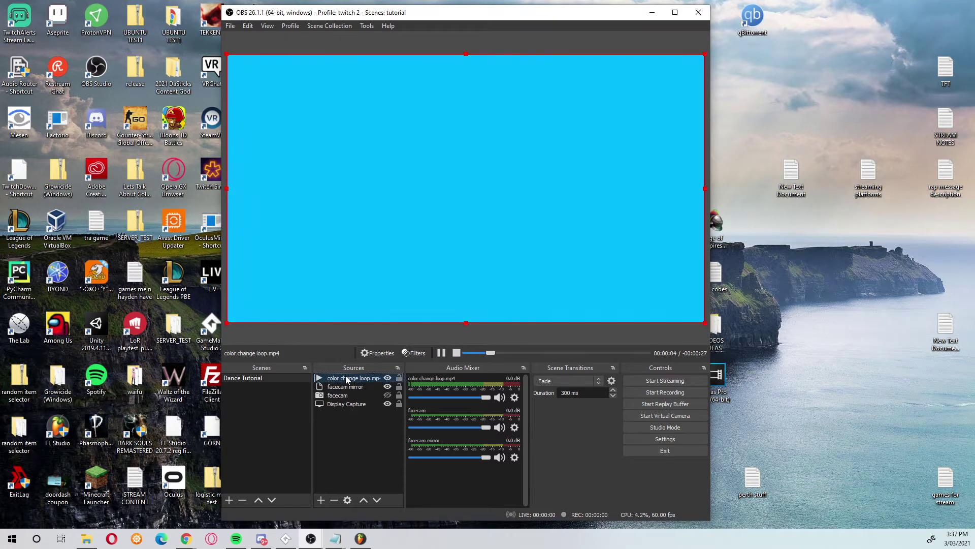
Step: Enable looping for the color change loop.mp4 source and place it directly below facecam in the source order
right_click(346, 379)
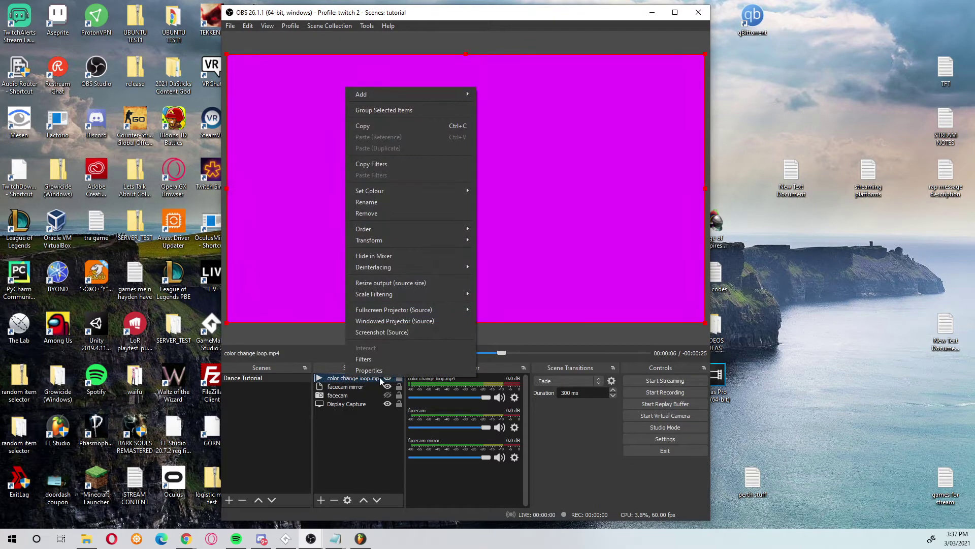
left_click(369, 371)
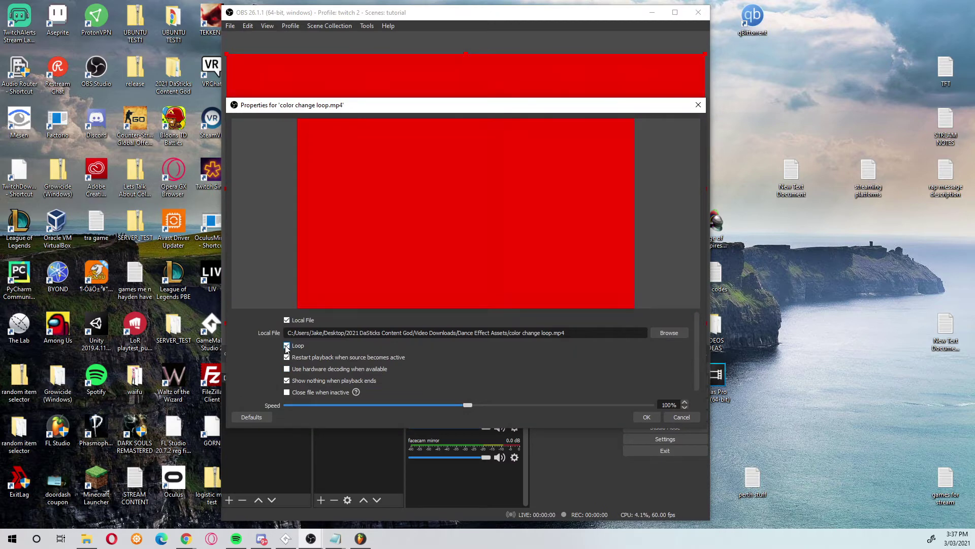
left_click(647, 417)
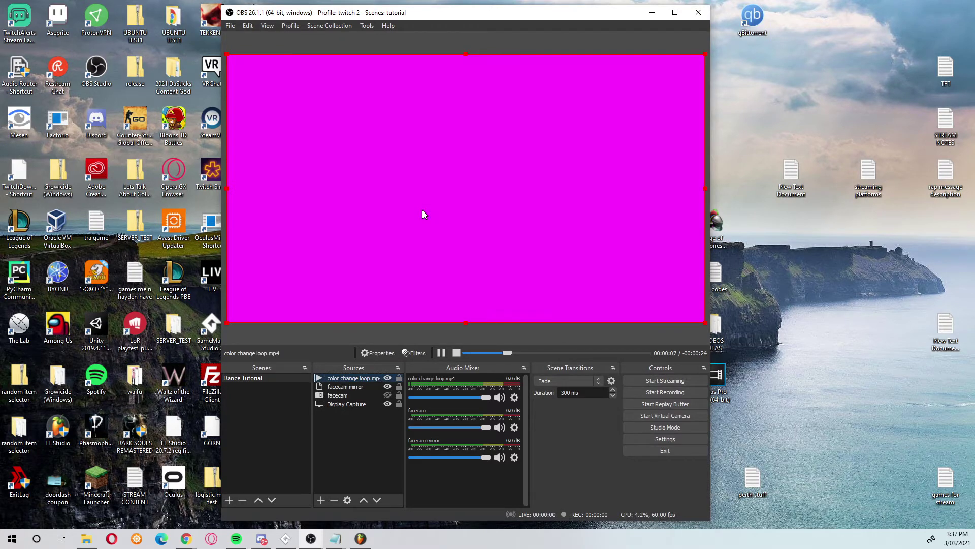
left_click_drag(336, 397, 334, 398)
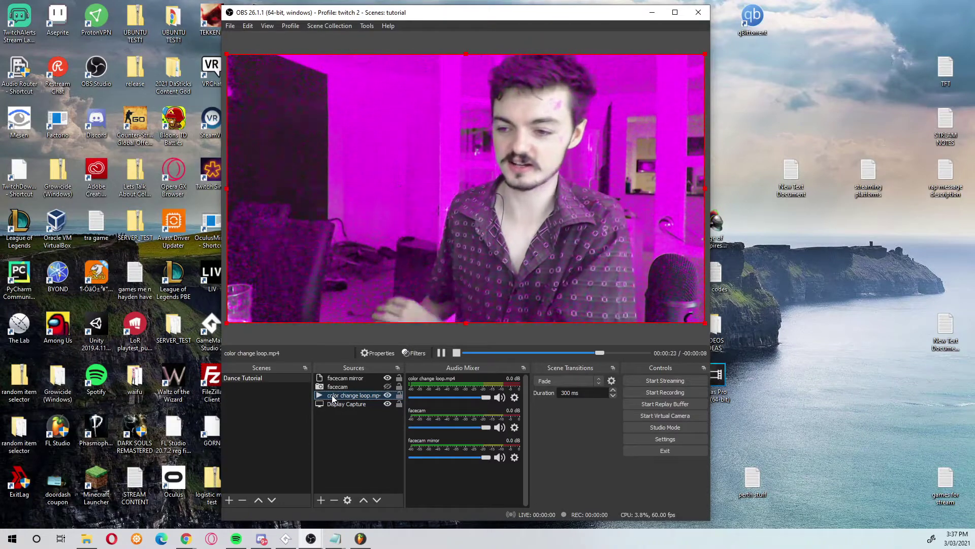
Step: Add a Colour Correction effect filter to color change loop.mp4, narrowing the filters window so the preview stays visible
right_click(331, 396)
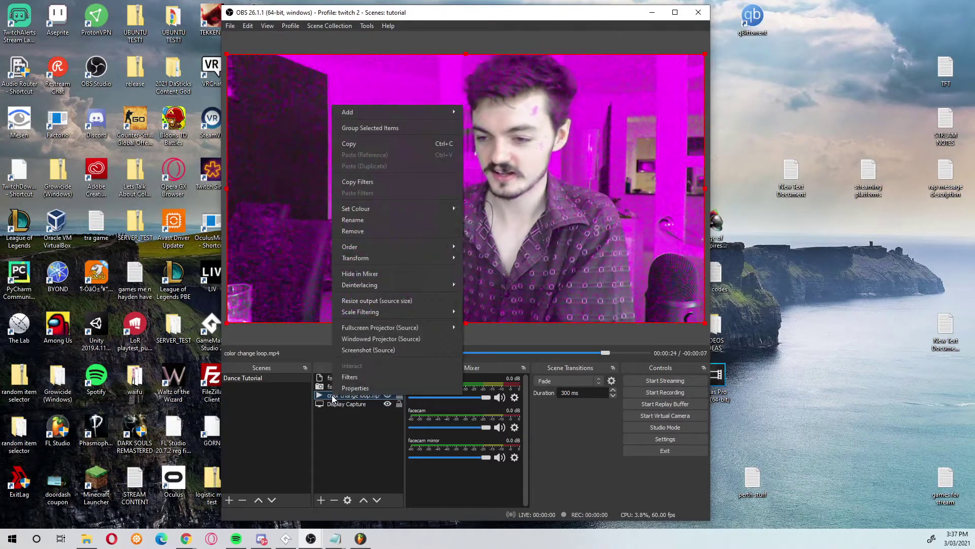
left_click(386, 377)
left_click_drag(374, 75, 694, 80)
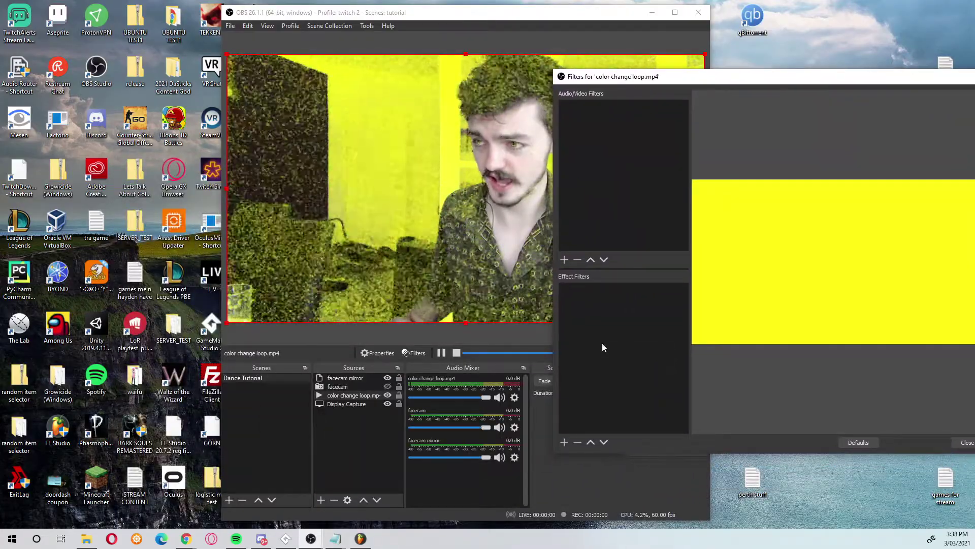
right_click(603, 346)
mouse_move(626, 349)
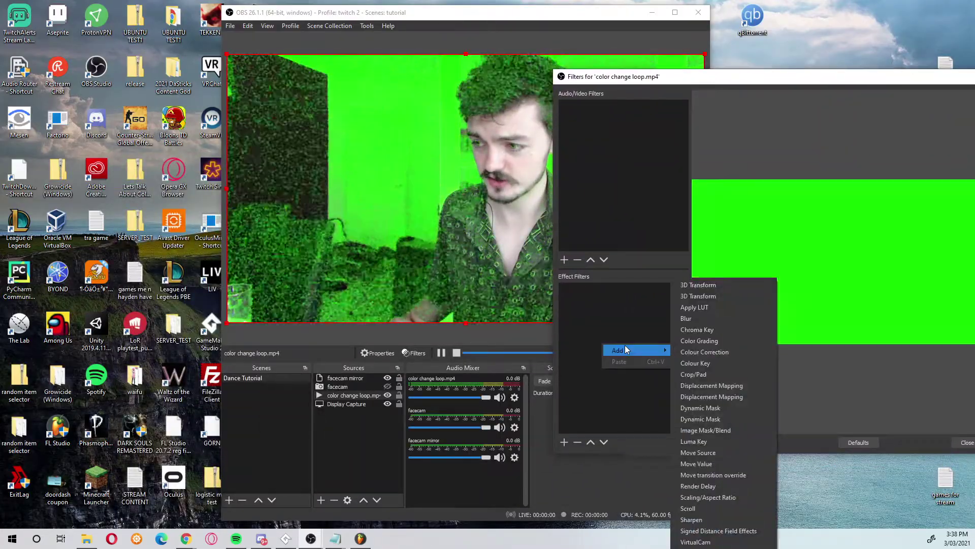
left_click(712, 352)
left_click(746, 285)
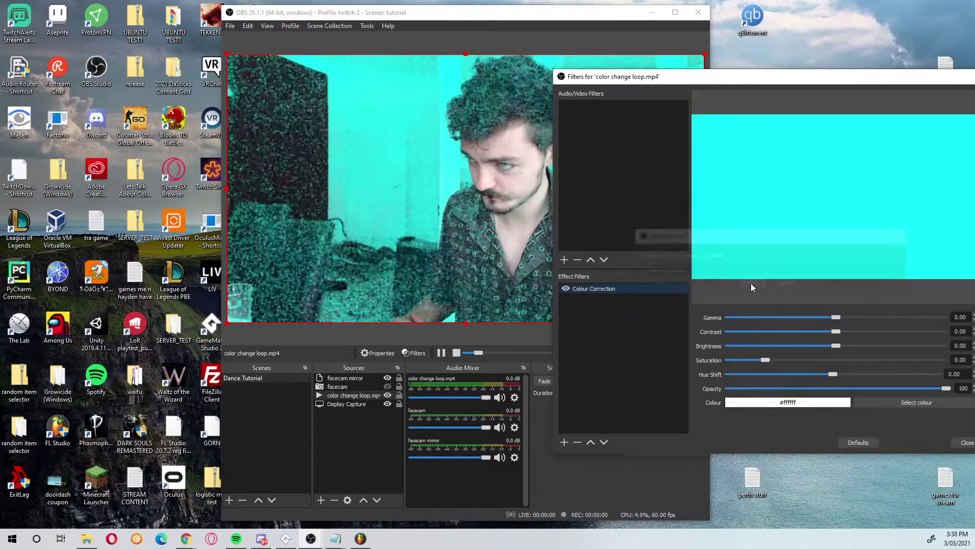
left_click_drag(765, 77, 717, 40)
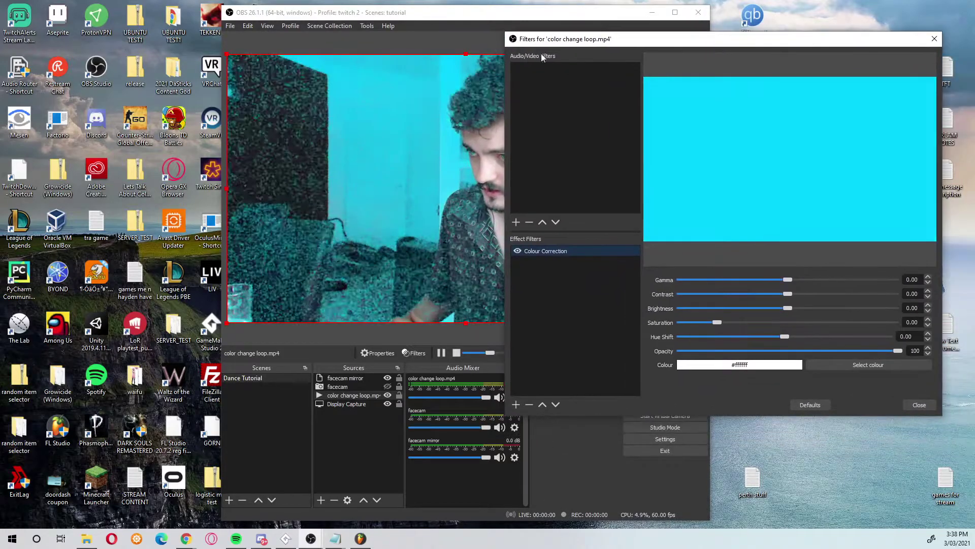
left_click_drag(514, 39, 660, 51)
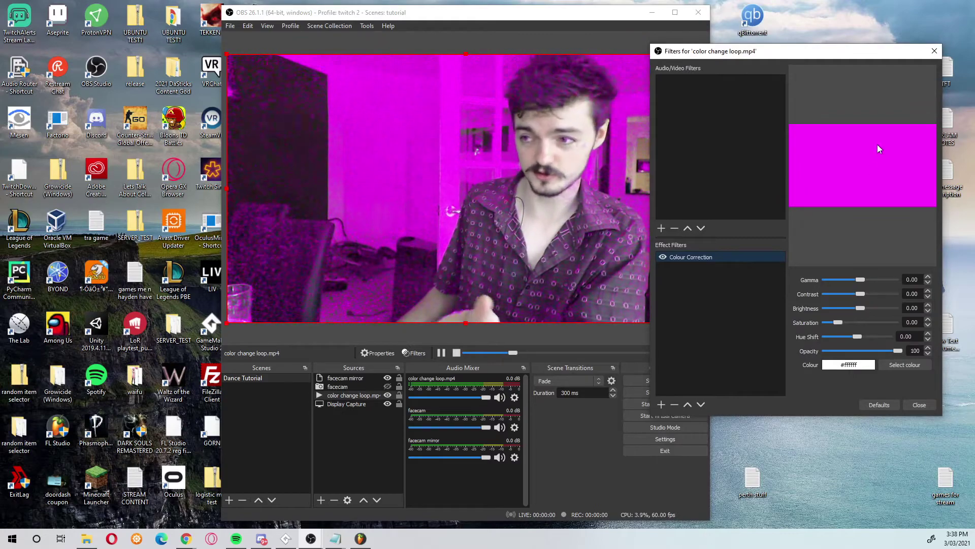
Step: Set the Colour Correction opacity of color change loop.mp4 to 8, close its filters and clear the source selection
left_click_drag(899, 351, 833, 346)
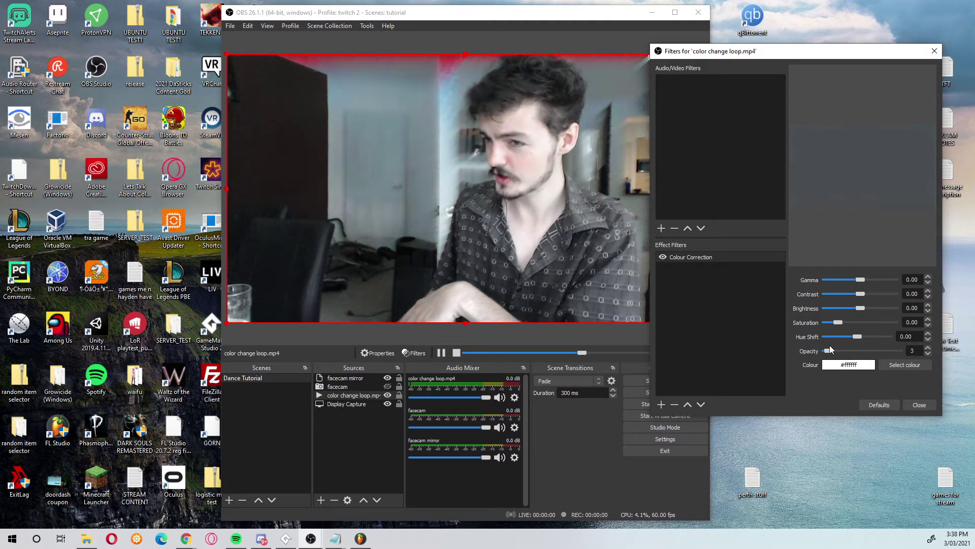
left_click_drag(830, 346, 833, 346)
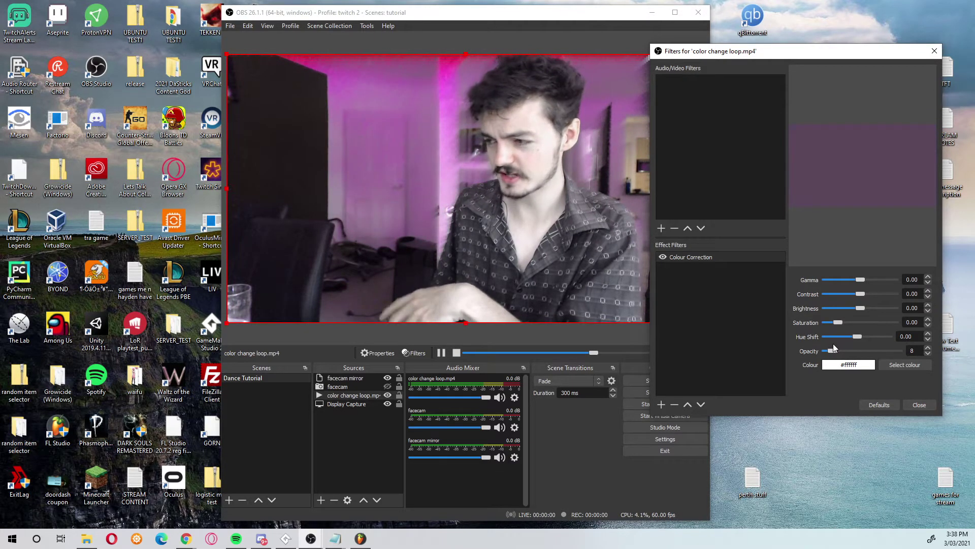
left_click(920, 405)
left_click(662, 47)
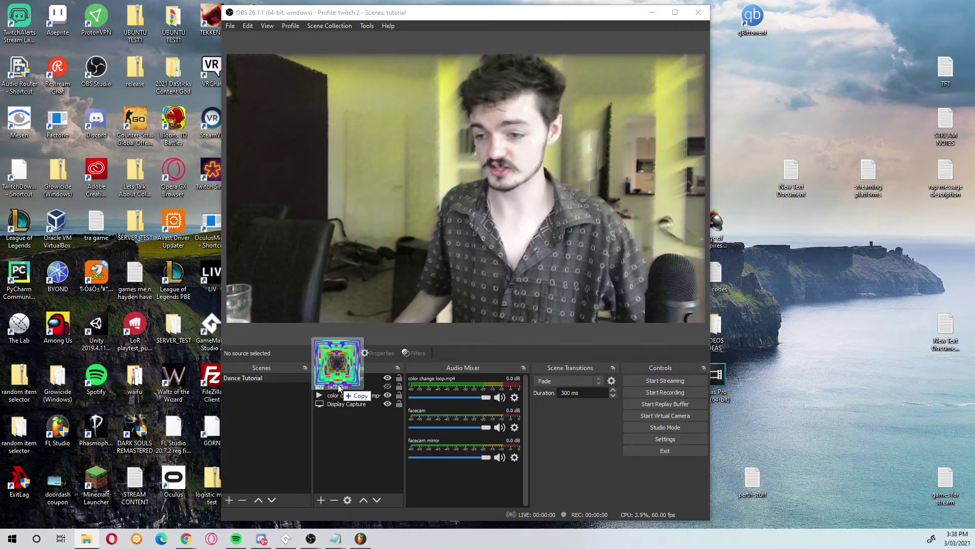
Step: Add trippy.gif to the scene as an image source and order it between facecam and color change loop.mp4
left_click_drag(339, 388, 340, 389)
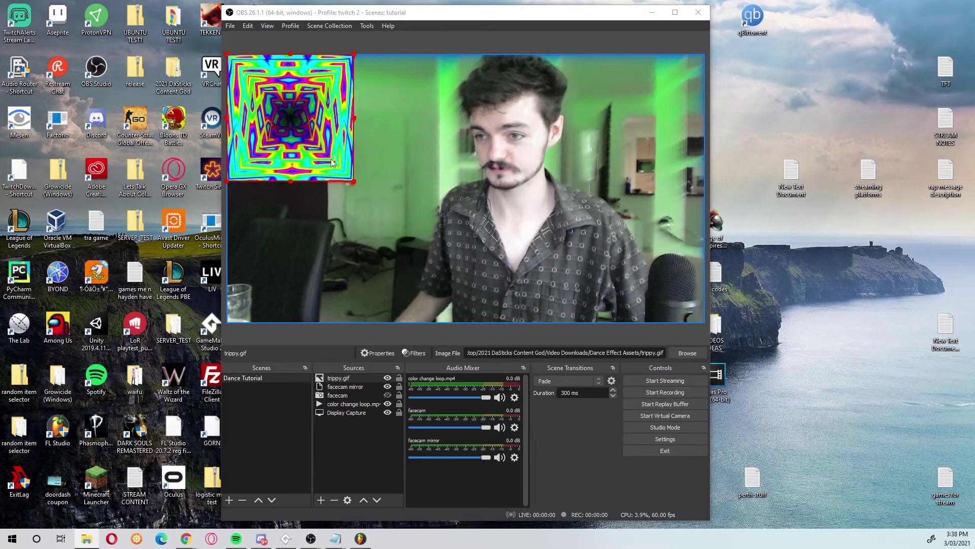
left_click_drag(355, 379, 352, 398)
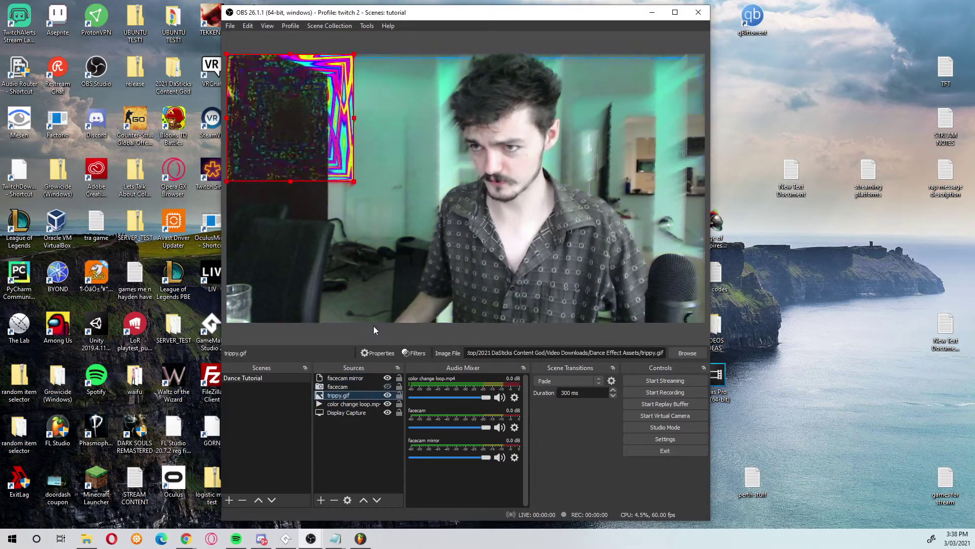
Step: Move trippy.gif into the canvas corner and scale it up until it covers the whole preview canvas
left_click_drag(349, 161, 669, 172)
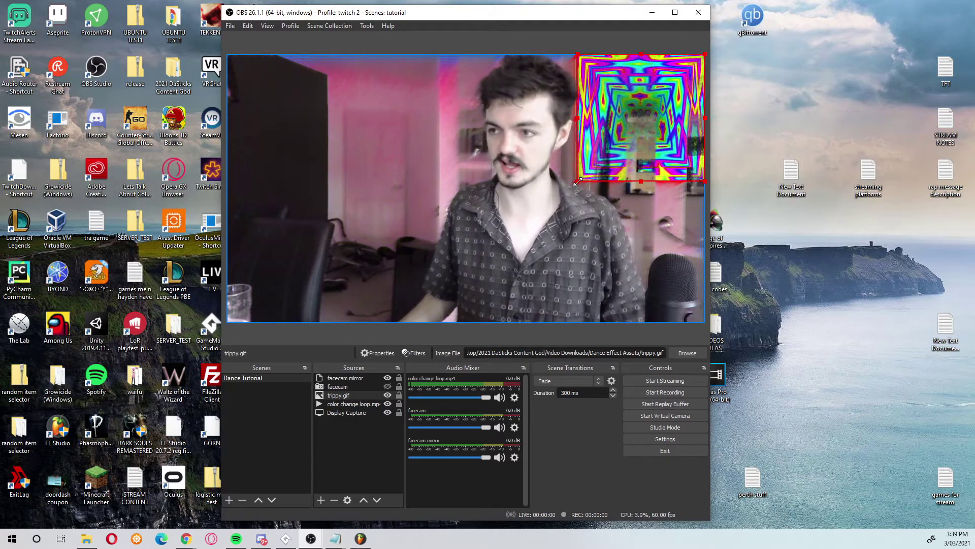
left_click_drag(578, 181, 543, 214)
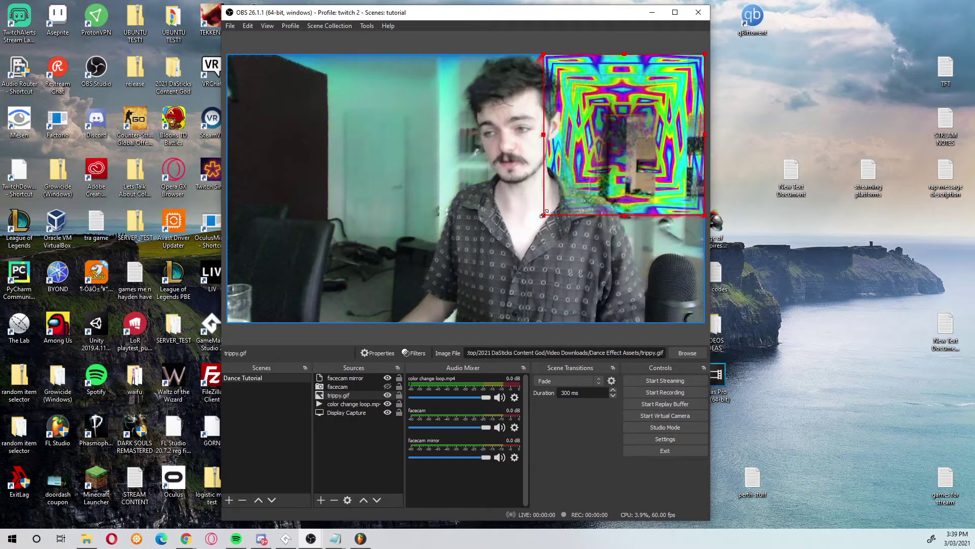
left_click_drag(543, 214, 228, 321)
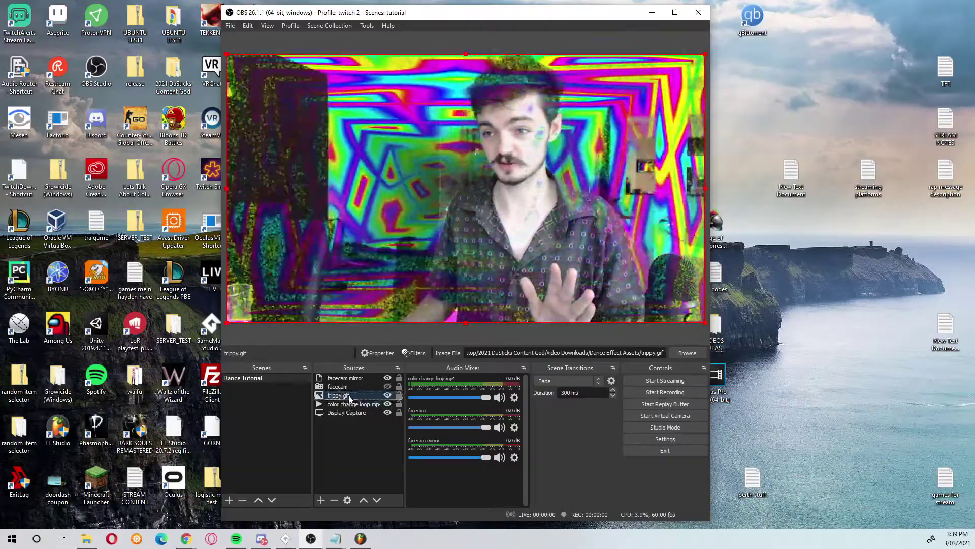
Step: Add a Colour Correction effect filter with the default name to trippy.gif
right_click(349, 394)
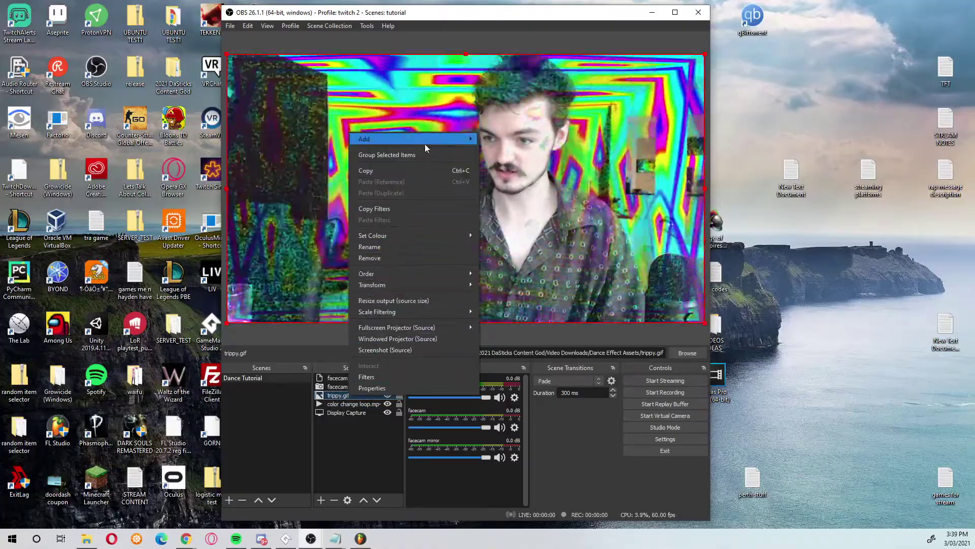
left_click(398, 381)
right_click(314, 245)
mouse_move(346, 249)
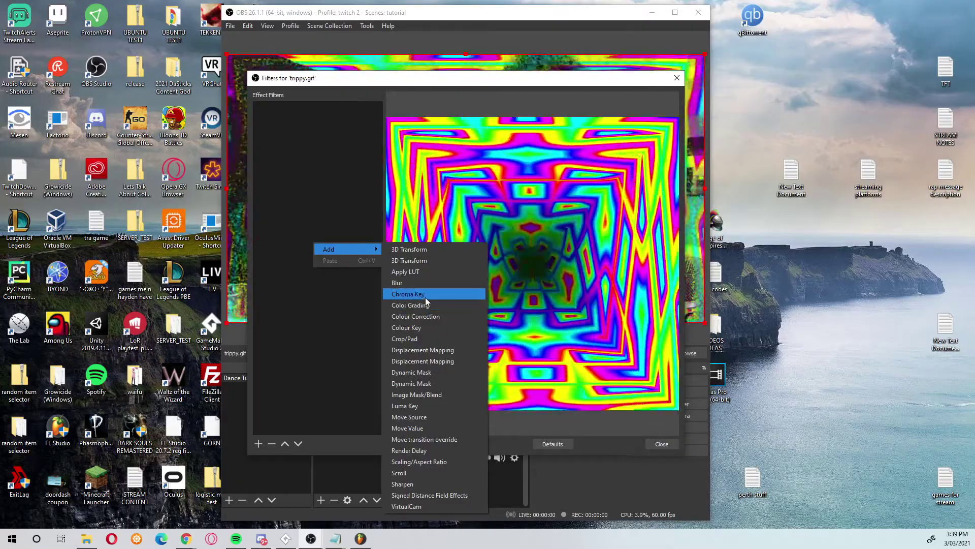
left_click(416, 316)
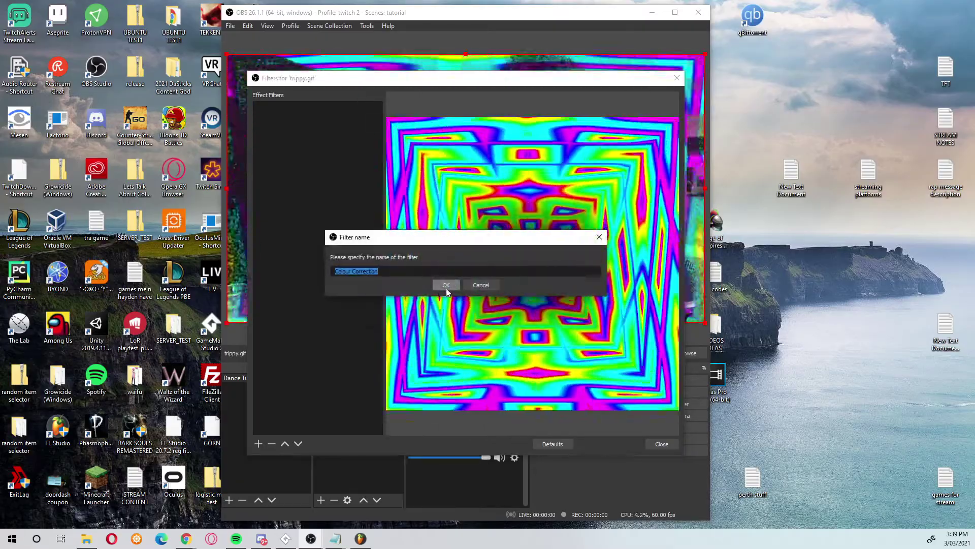
left_click(444, 287)
Step: Set the Colour Correction opacity of trippy.gif to 15, moving the filters window off the preview
left_click_drag(496, 77, 706, 43)
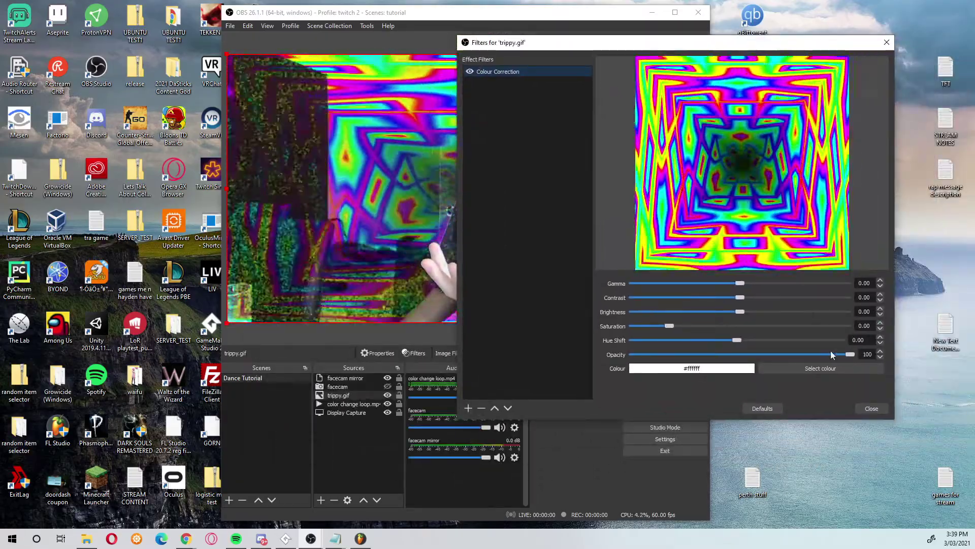
left_click_drag(852, 354, 697, 354)
left_click_drag(630, 45, 708, 92)
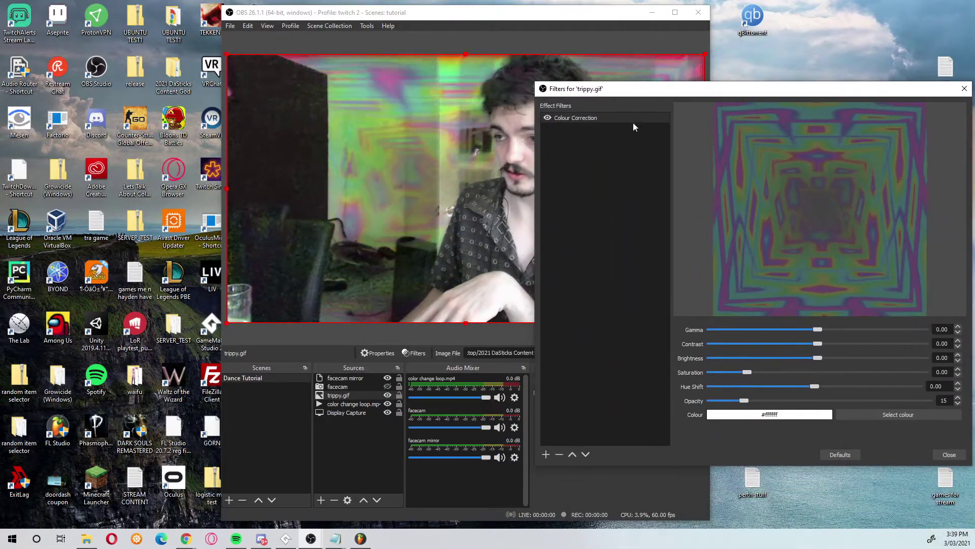
Step: Add a Scroll filter to trippy.gif with horizontal speed 92 and vertical speed 97, uncovering the preview to check the motion
right_click(588, 157)
mouse_move(596, 160)
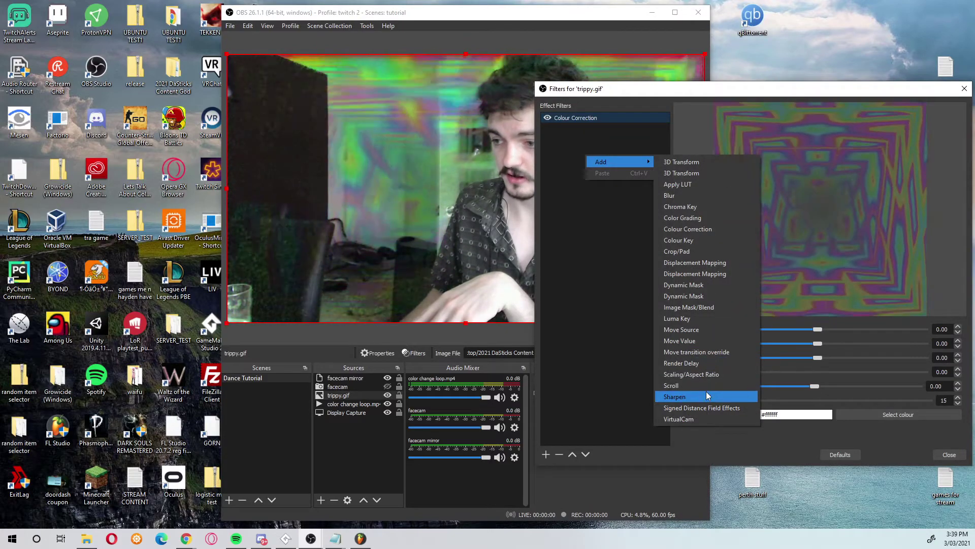
left_click(706, 386)
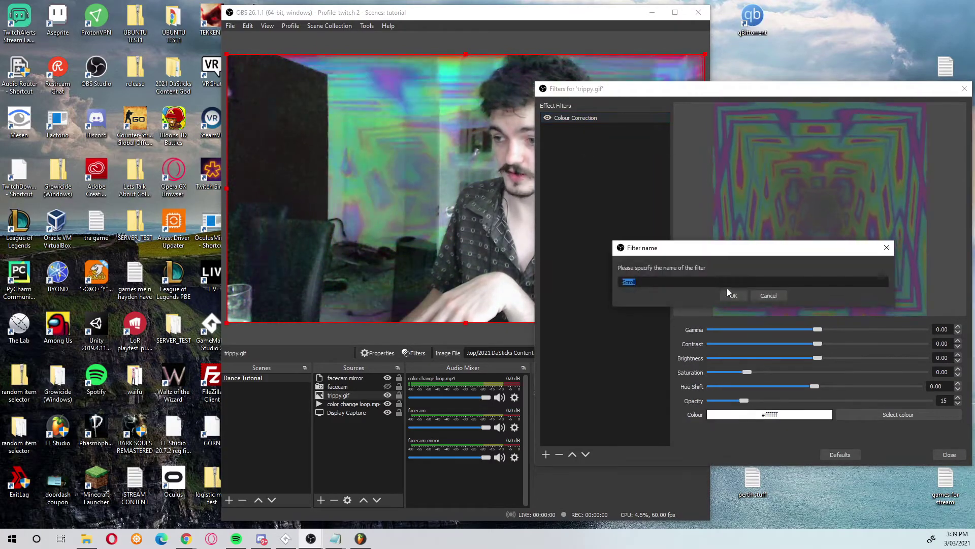
left_click(731, 294)
left_click_drag(823, 329, 842, 343)
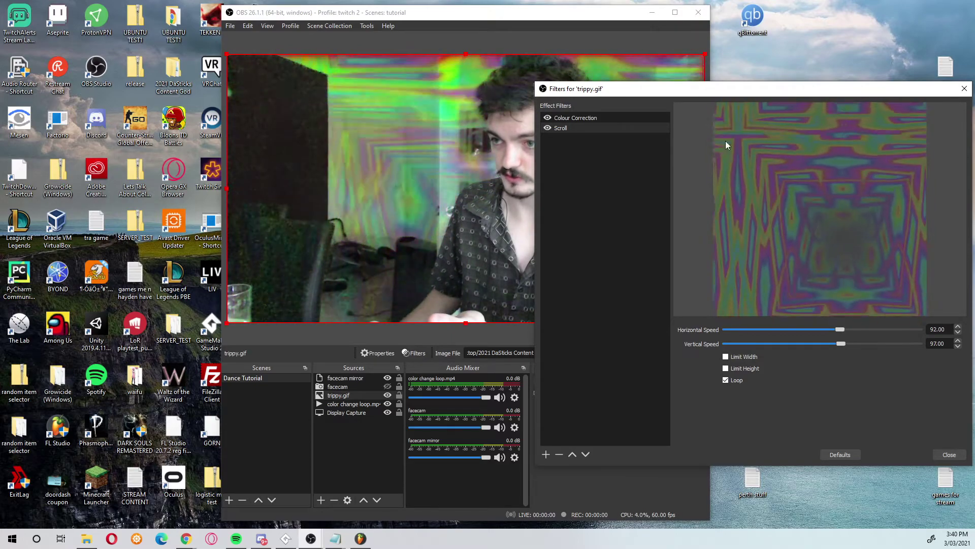
left_click_drag(683, 91, 781, 372)
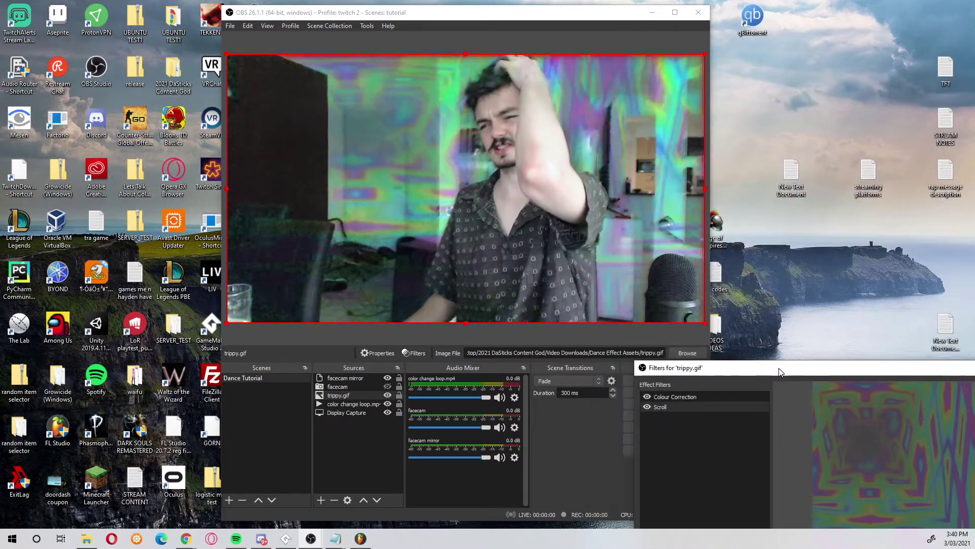
left_click_drag(781, 372, 763, 52)
Step: Add a Blur effect filter with the default name to trippy.gif
right_click(681, 145)
mouse_move(693, 149)
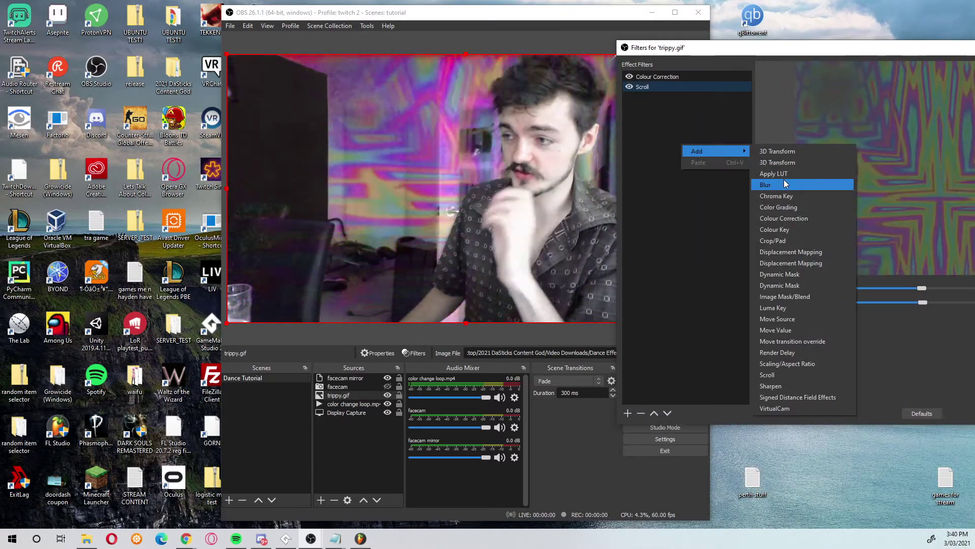
left_click(773, 184)
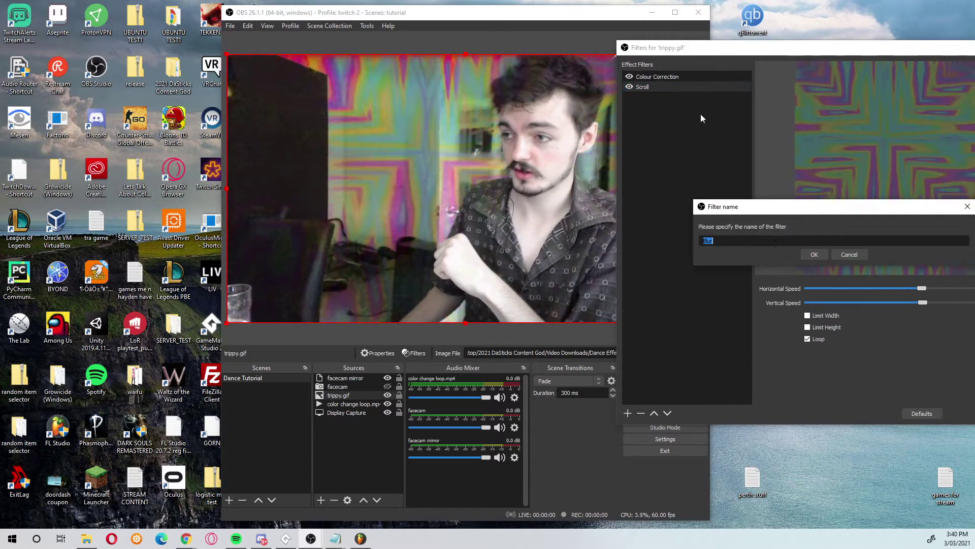
left_click(813, 253)
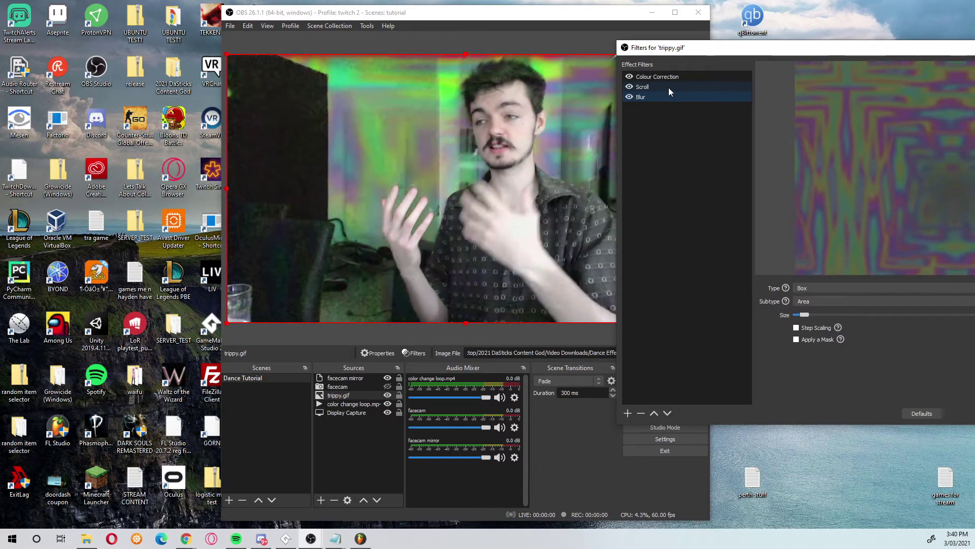
left_click(674, 78)
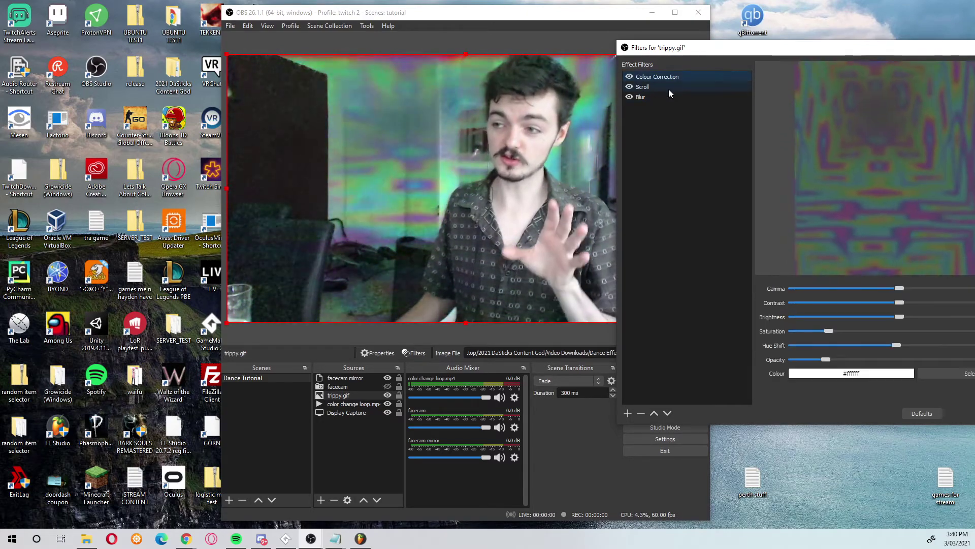
left_click(668, 87)
left_click(665, 96)
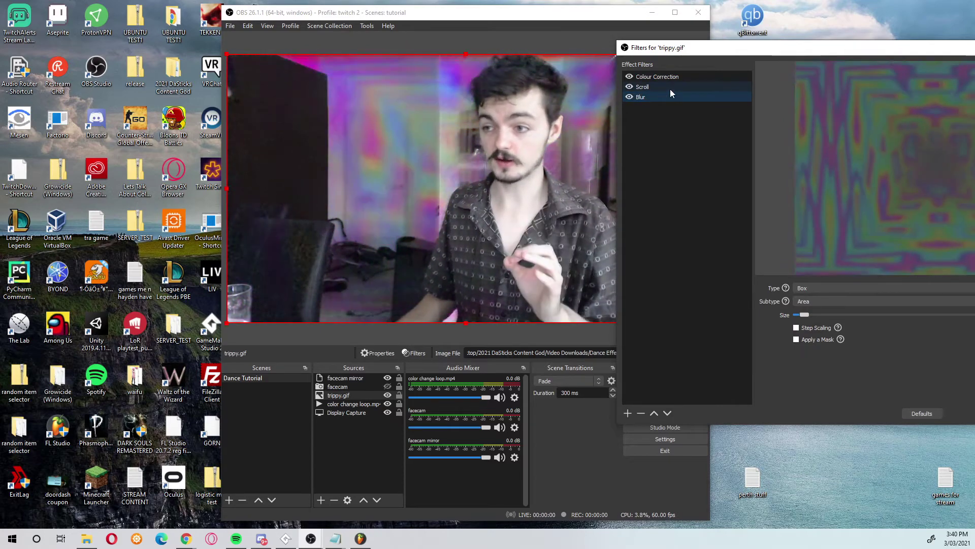
left_click(670, 88)
Step: Increase the Blur size of trippy.gif to slightly above 35, moving the filters window aside to judge the effect in the preview
left_click(675, 96)
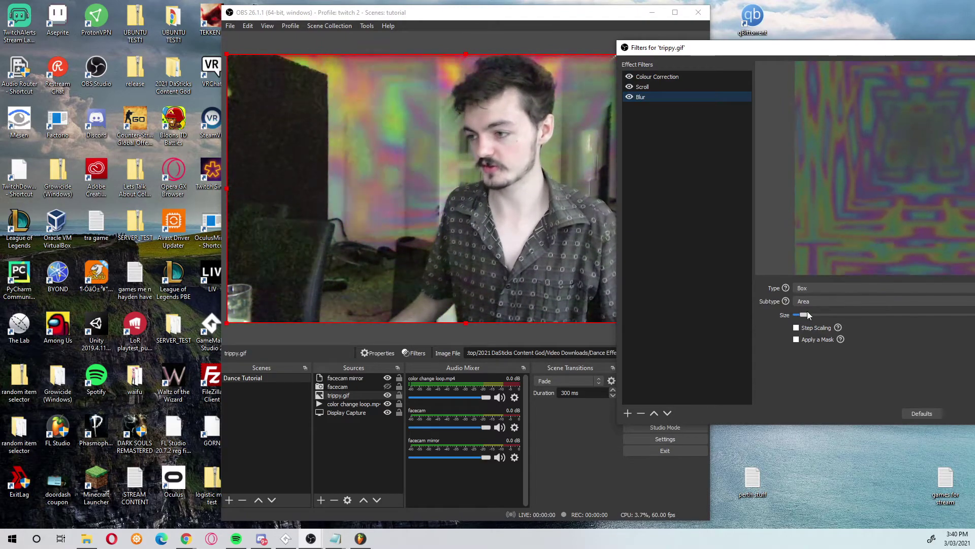
left_click_drag(794, 51, 635, 63)
left_click_drag(646, 327, 695, 327)
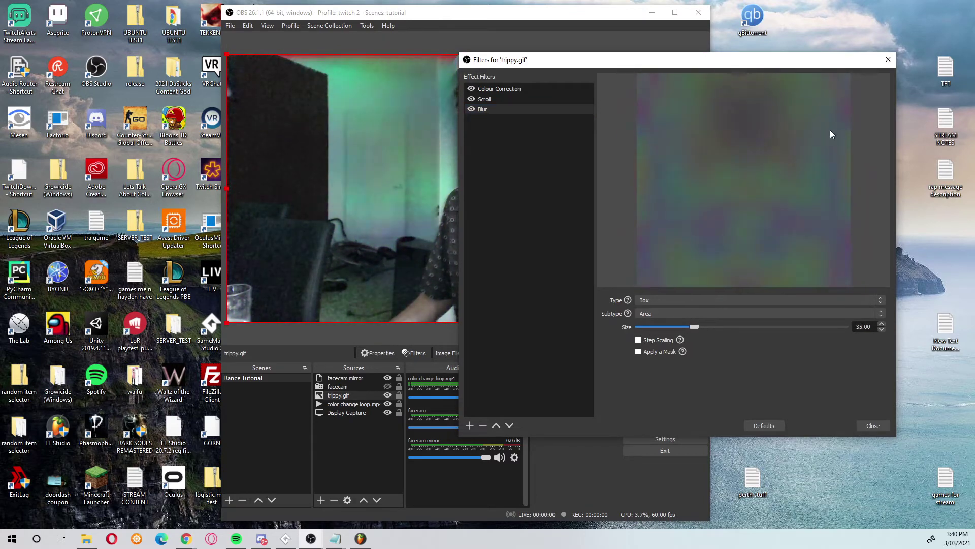
left_click_drag(655, 71, 756, 410)
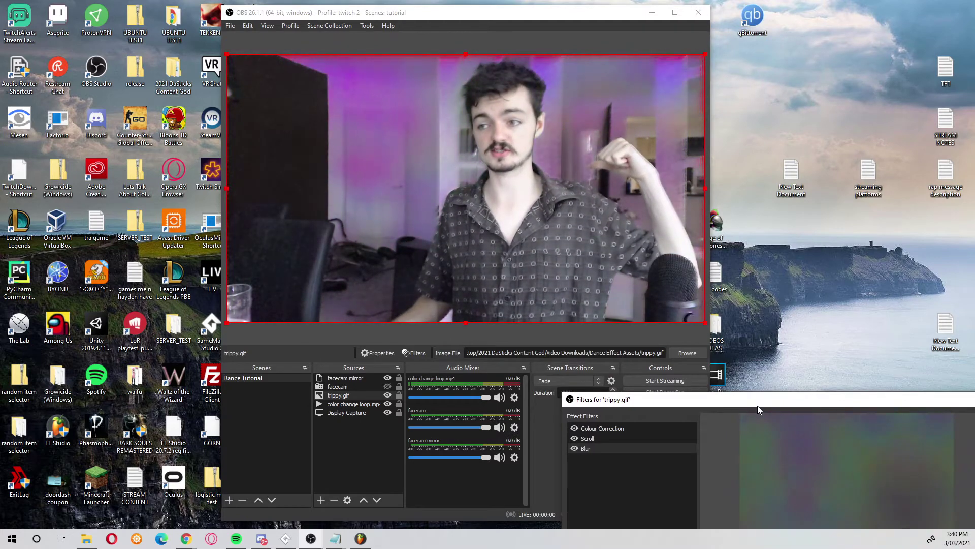
left_click_drag(758, 406, 714, 52)
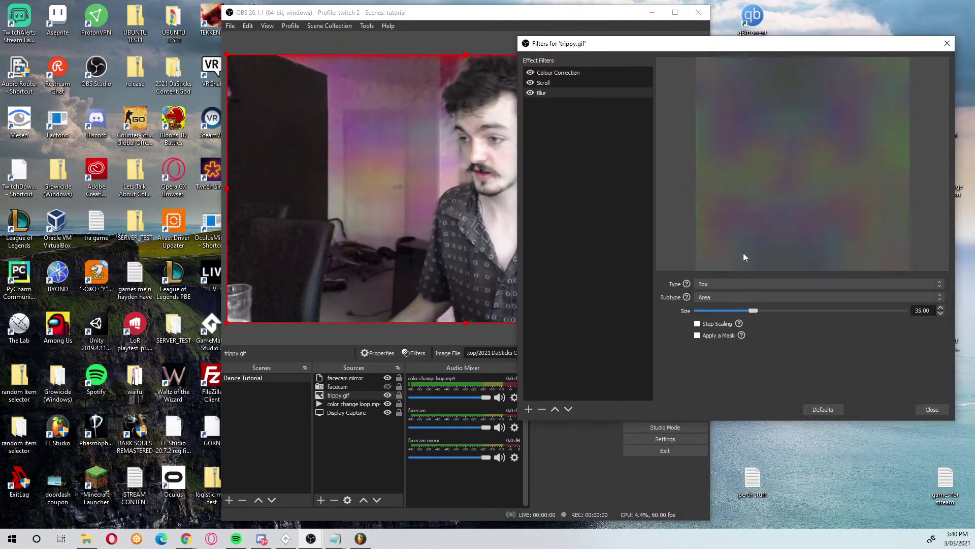
left_click_drag(754, 312, 811, 313)
left_click_drag(770, 59, 842, 64)
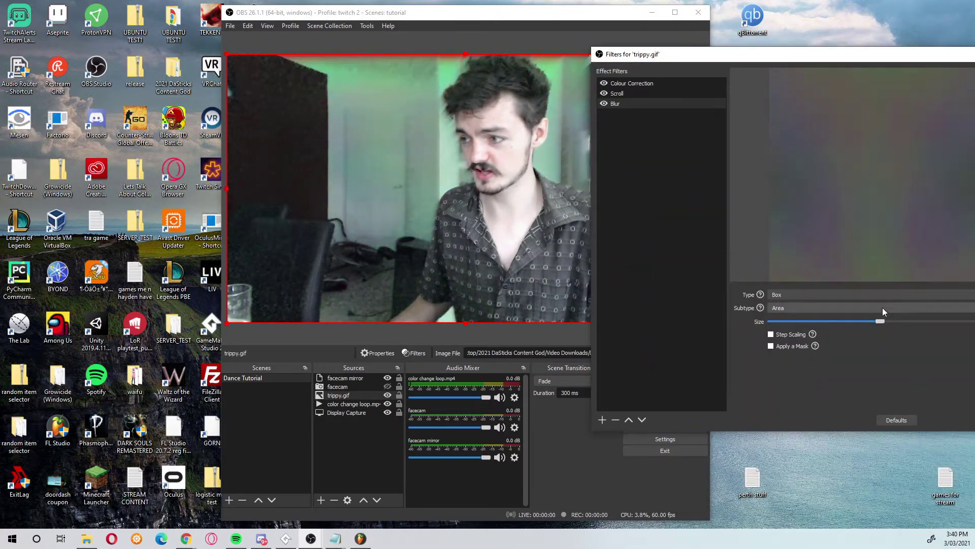
left_click_drag(824, 320, 836, 316)
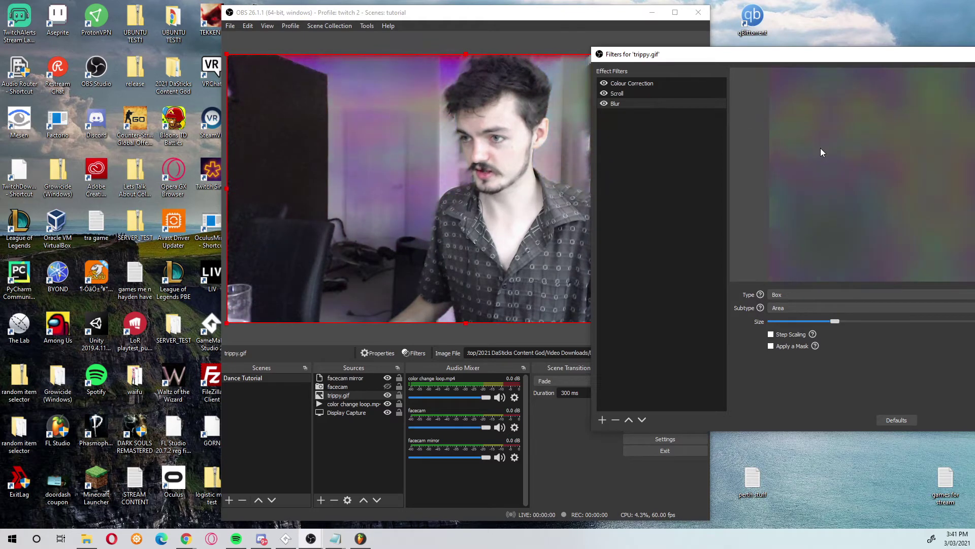
Step: Set the Scroll filter's vertical speed on trippy.gif to 89, close its filters and clear the source selection
left_click_drag(799, 55, 583, 64)
left_click(414, 99)
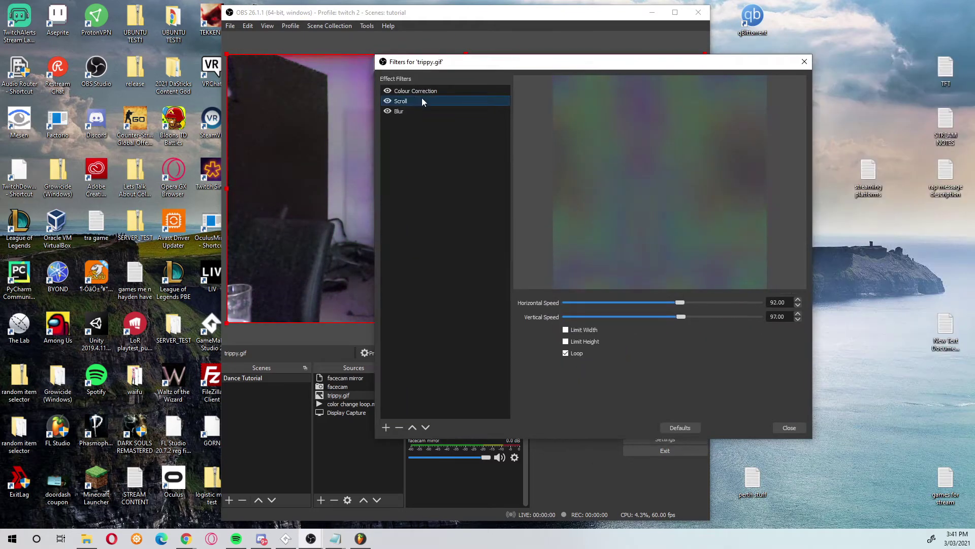
left_click(445, 94)
left_click(442, 101)
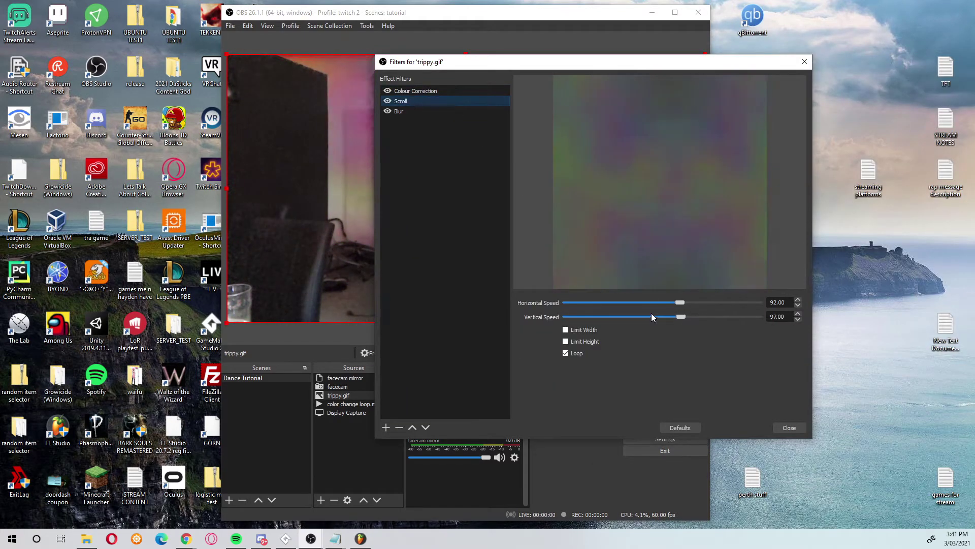
left_click_drag(681, 316, 678, 300)
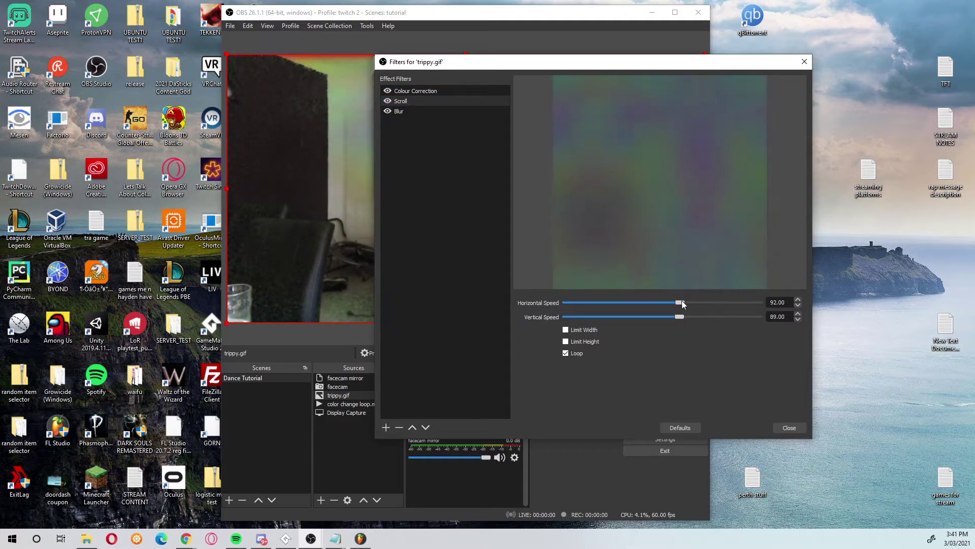
left_click(789, 428)
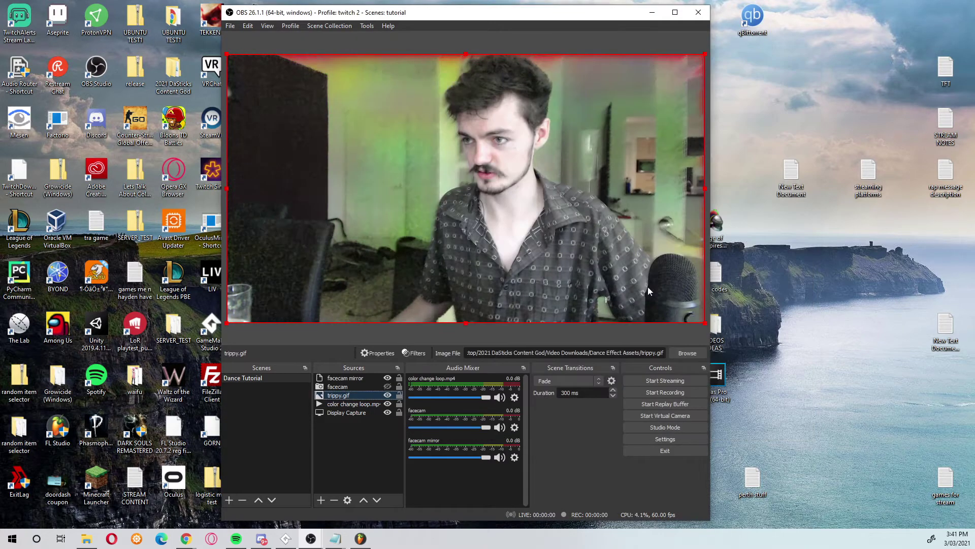
left_click(599, 37)
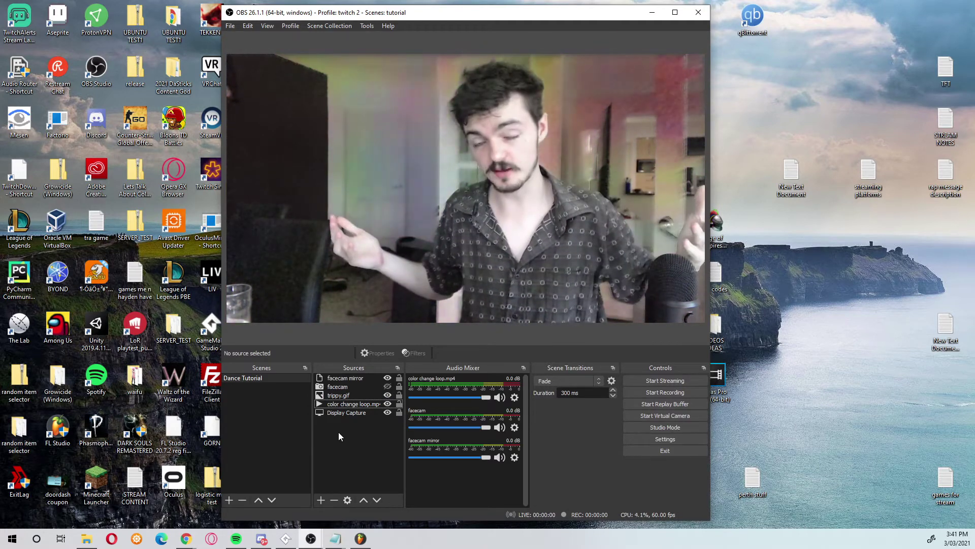
Step: Open the facecam mirror filters and set the Chroma Key similarity to 509, keeping Green as the key colour type
left_click(353, 378)
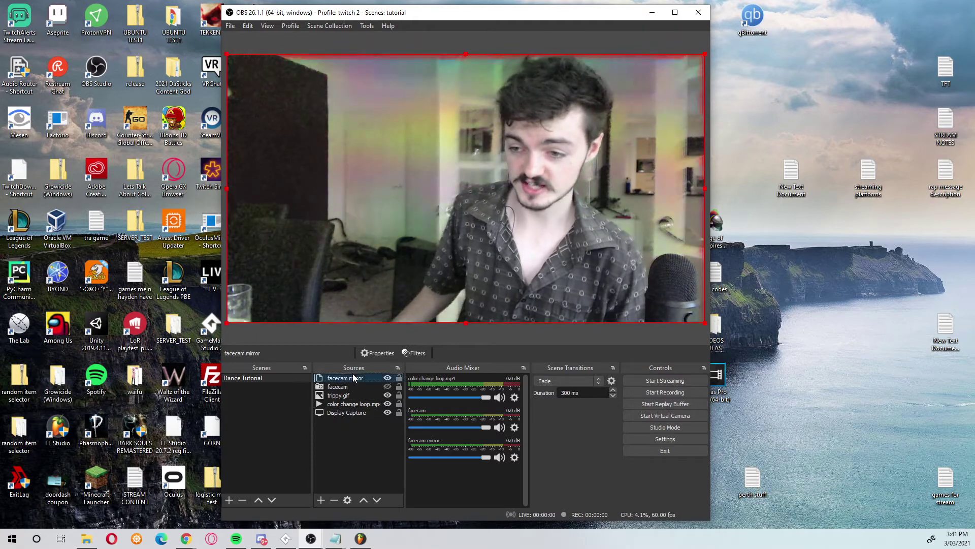
right_click(355, 380)
left_click(393, 363)
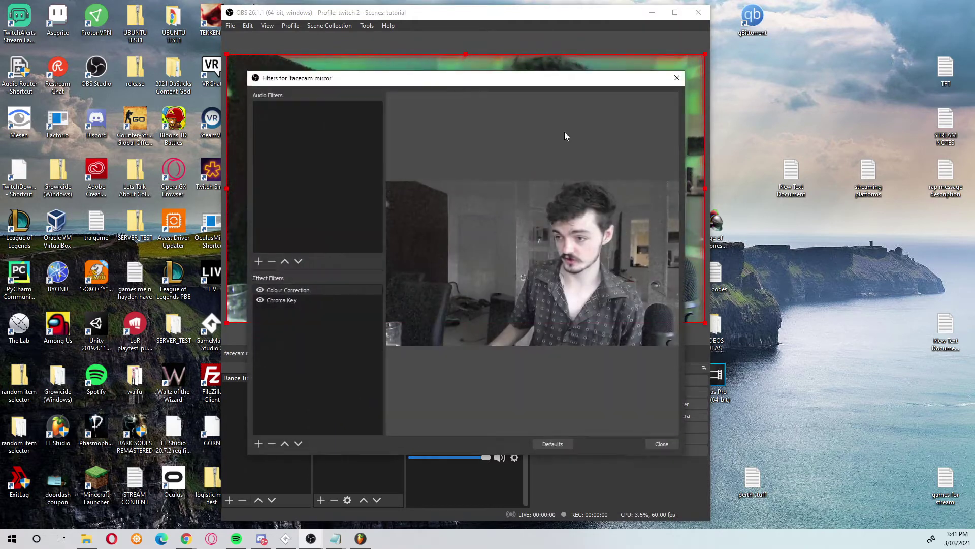
left_click_drag(546, 98, 715, 111)
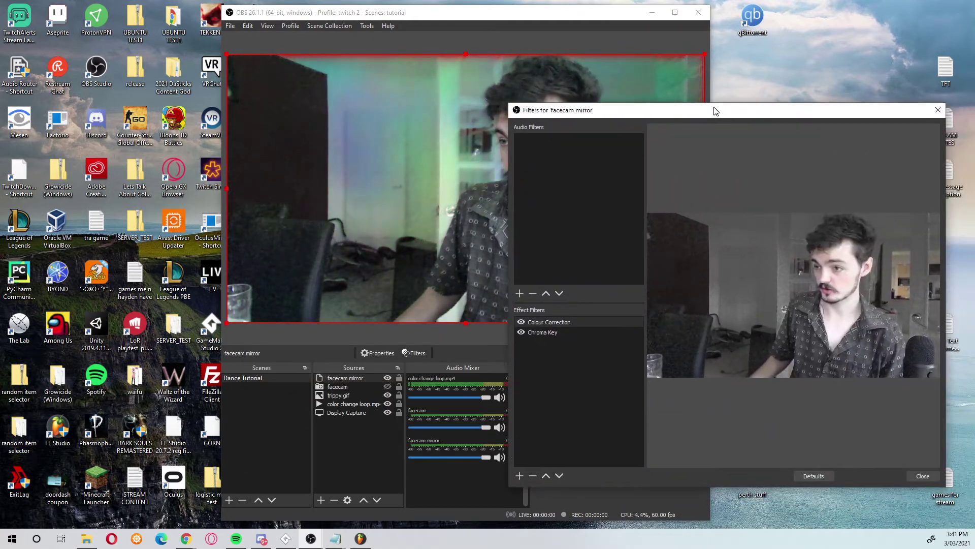
left_click(586, 323)
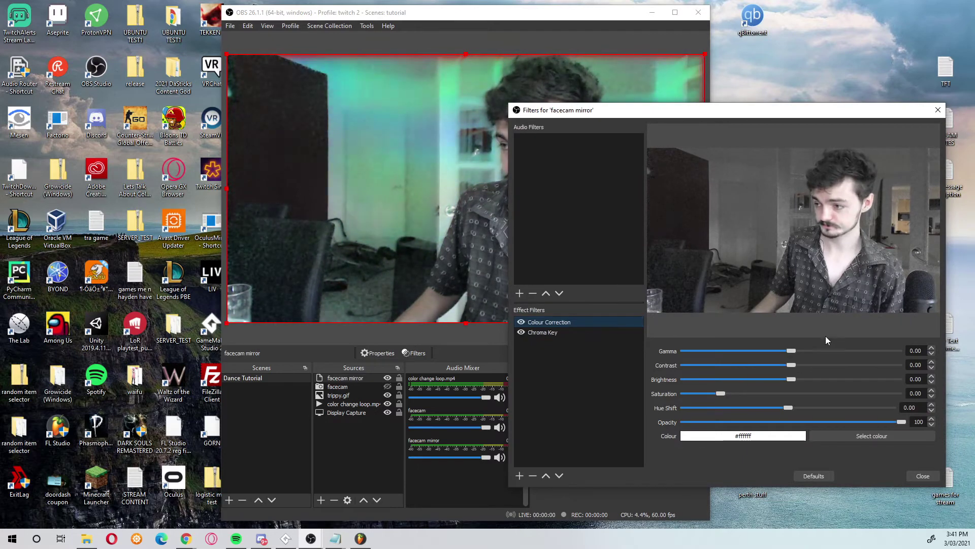
left_click(562, 332)
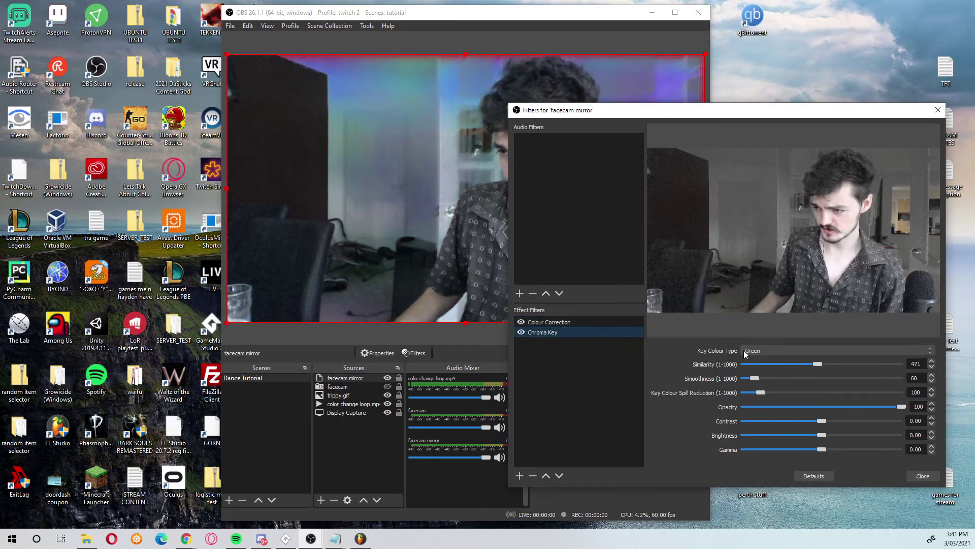
left_click(824, 353)
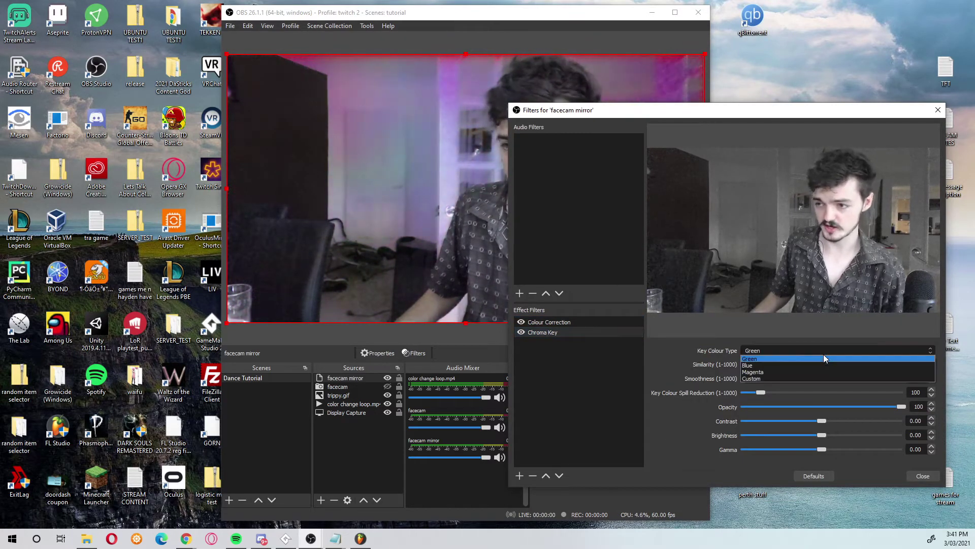
left_click(824, 355)
left_click_drag(819, 364, 824, 364)
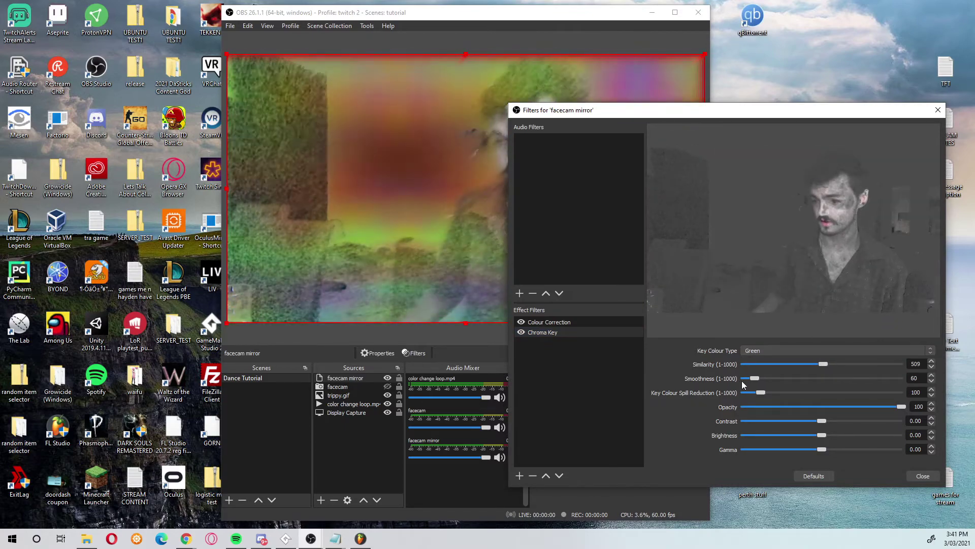
Step: Set the facecam mirror Chroma Key smoothness to 84 and similarity to 472, and close its filters
left_click_drag(755, 379, 770, 379)
left_click_drag(754, 115, 774, 135)
mouse_move(844, 381)
left_mouse_down()
mouse_move(779, 398)
mouse_move(838, 384)
left_mouse_up()
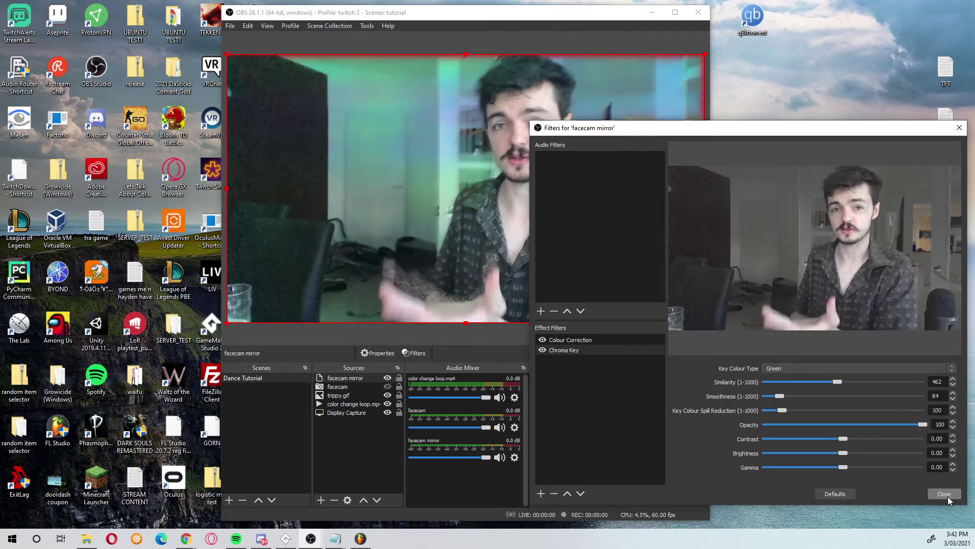
left_click_drag(838, 382, 840, 380)
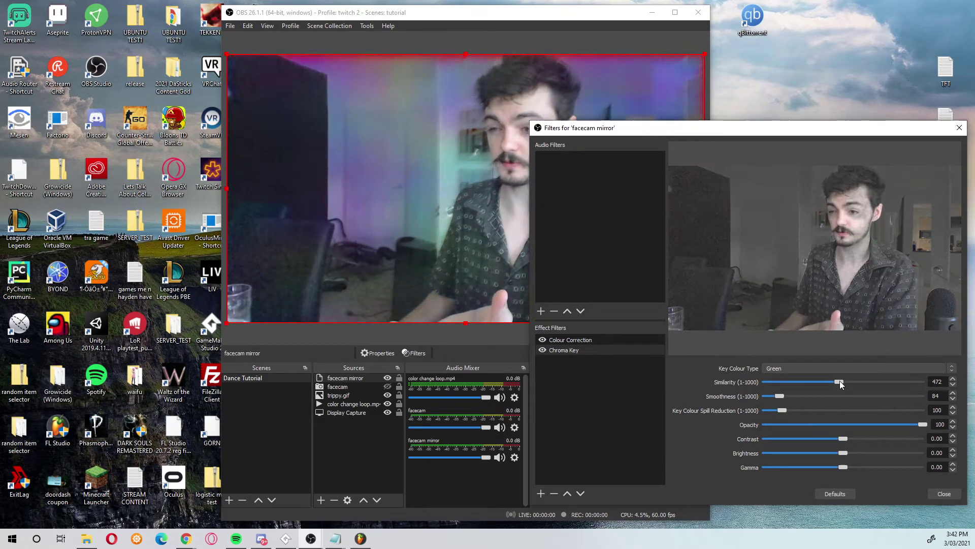
key("Escape")
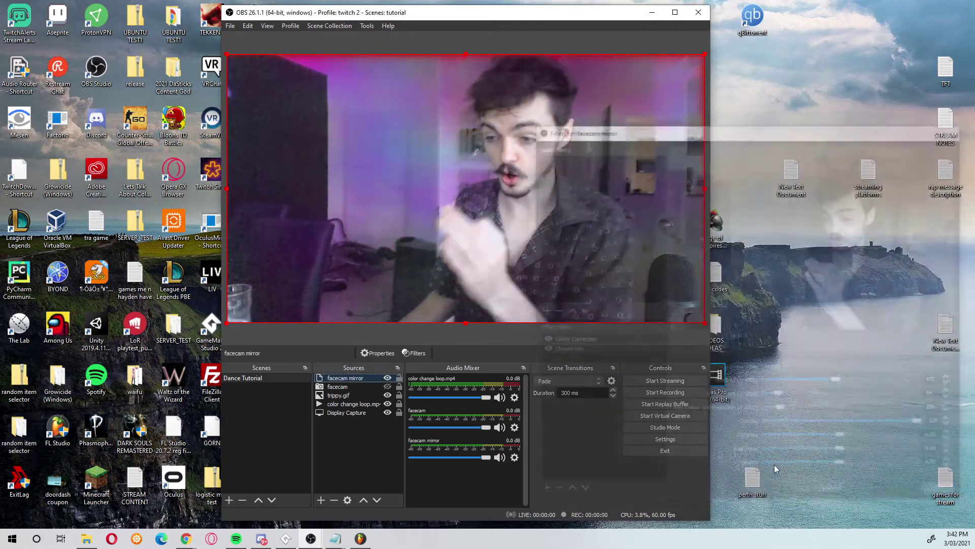
Step: Open the filters of color change loop.mp4 and lower its Colour Correction opacity to 2
left_click(371, 403)
right_click(370, 403)
left_click(406, 388)
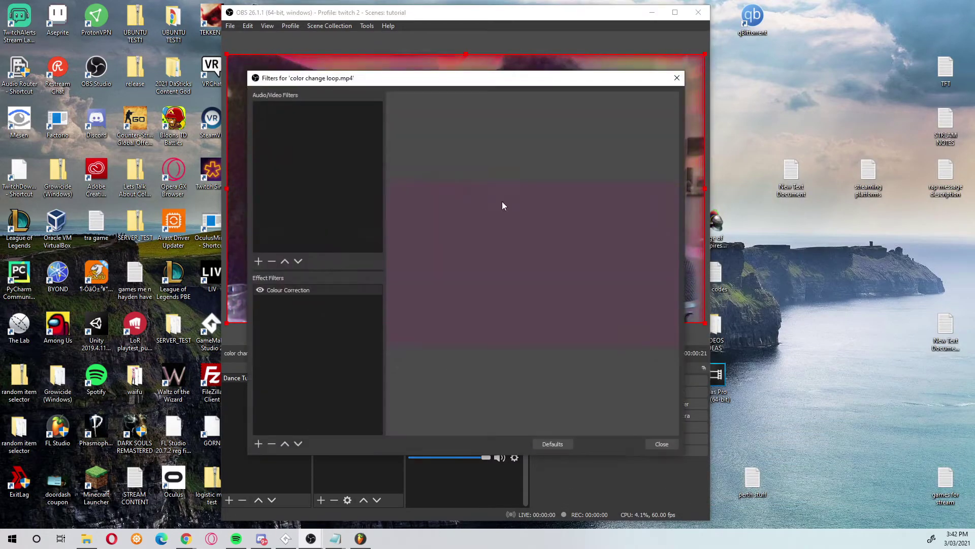
left_click_drag(428, 90, 777, 102)
left_click(682, 303)
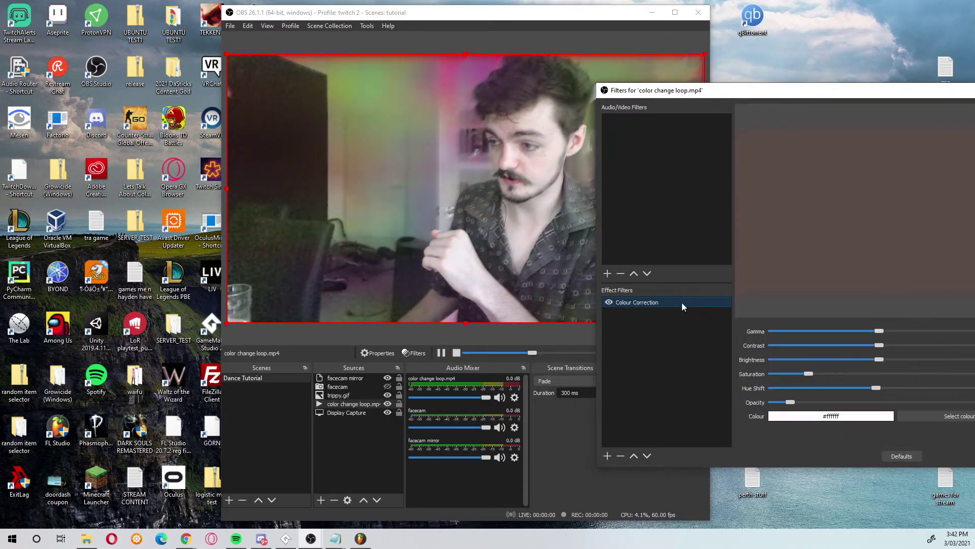
left_click_drag(787, 92, 729, 101)
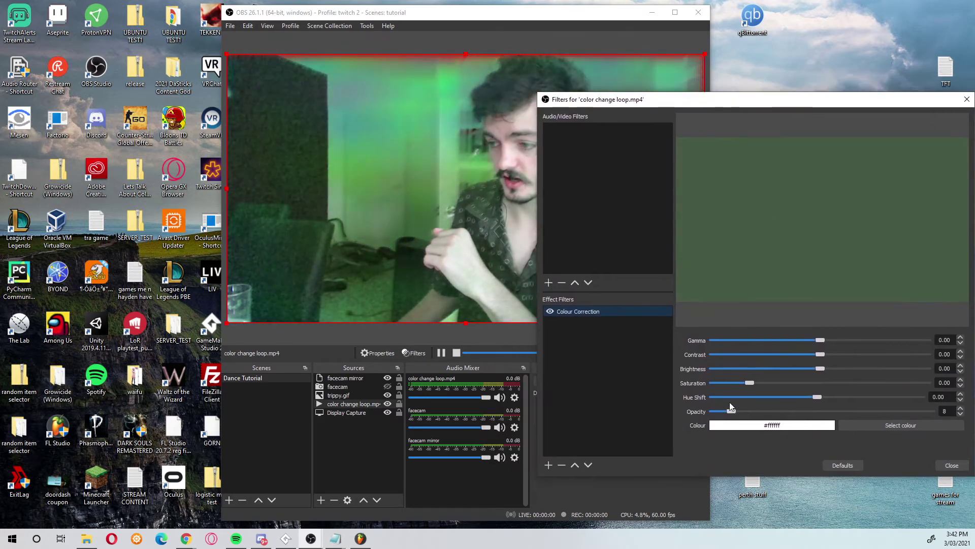
left_click_drag(733, 414, 719, 413)
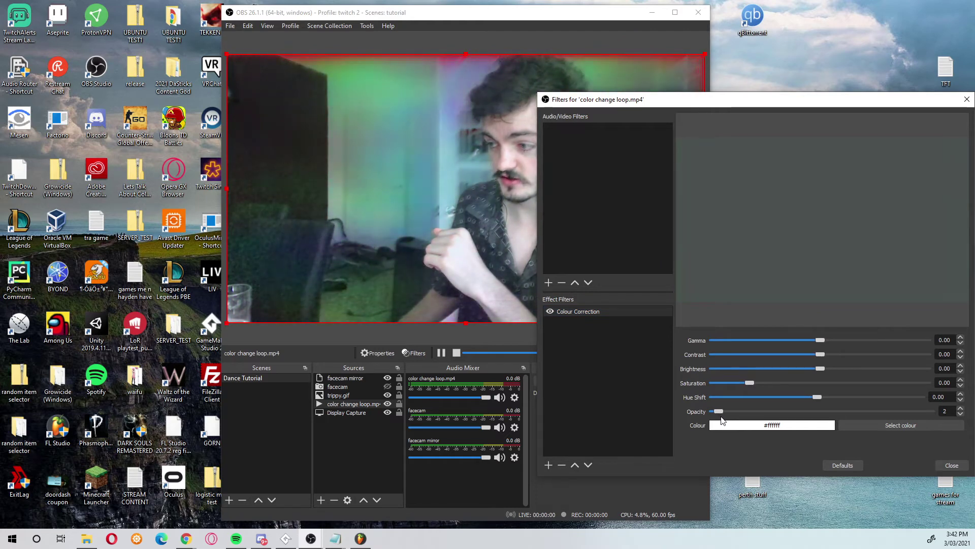
Step: Lower the Colour Correction opacity of trippy.gif to just above zero, close its filters and clear the source selection
left_click(374, 414)
right_click(364, 396)
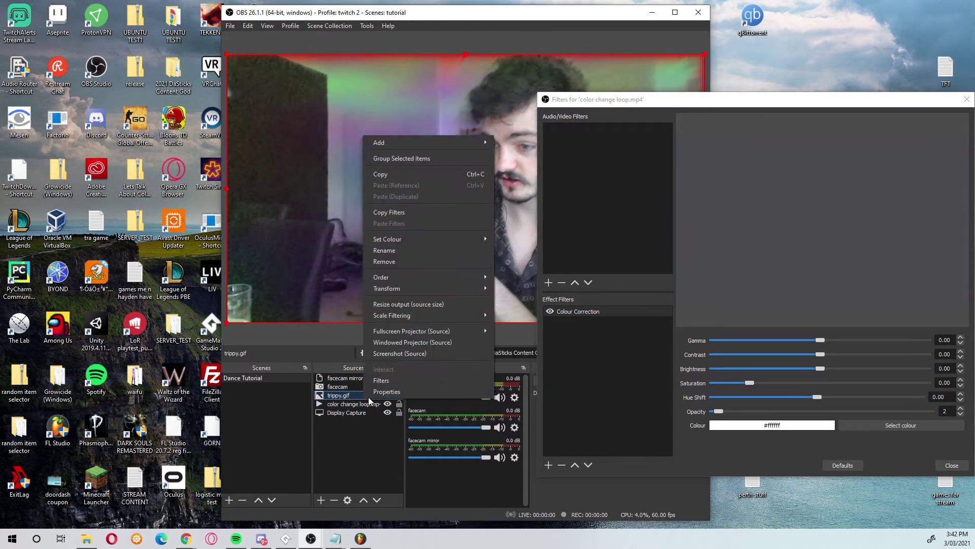
left_click(396, 380)
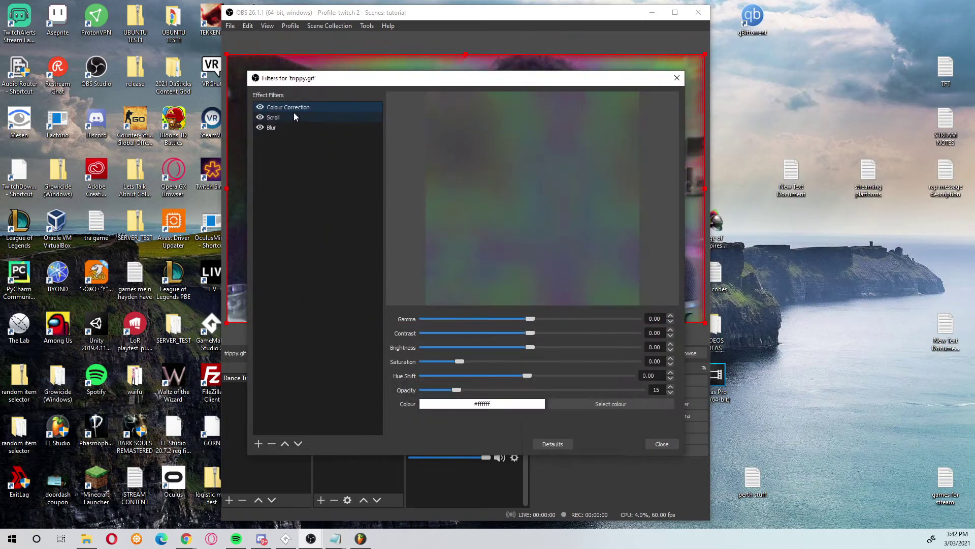
left_click_drag(498, 78, 721, 104)
left_click_drag(680, 415, 662, 424)
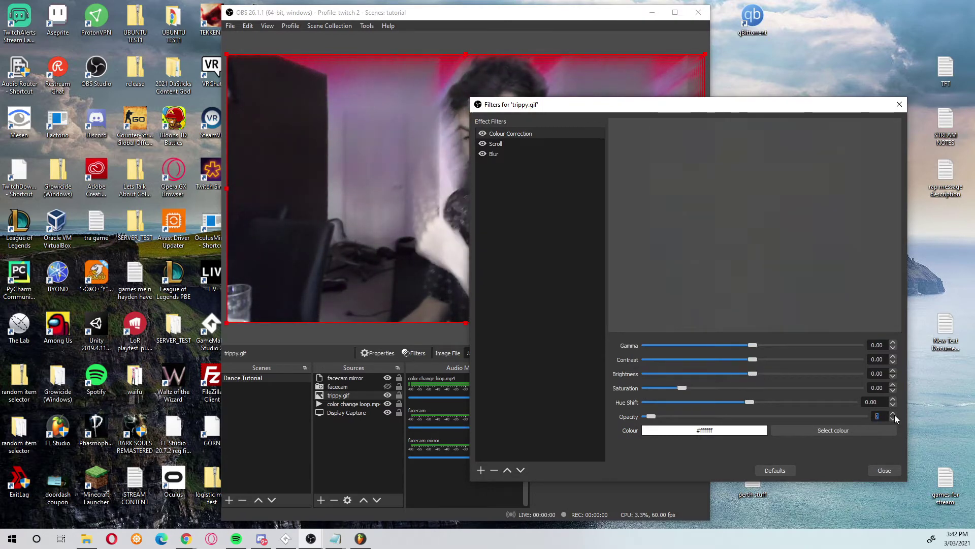
left_click(879, 470)
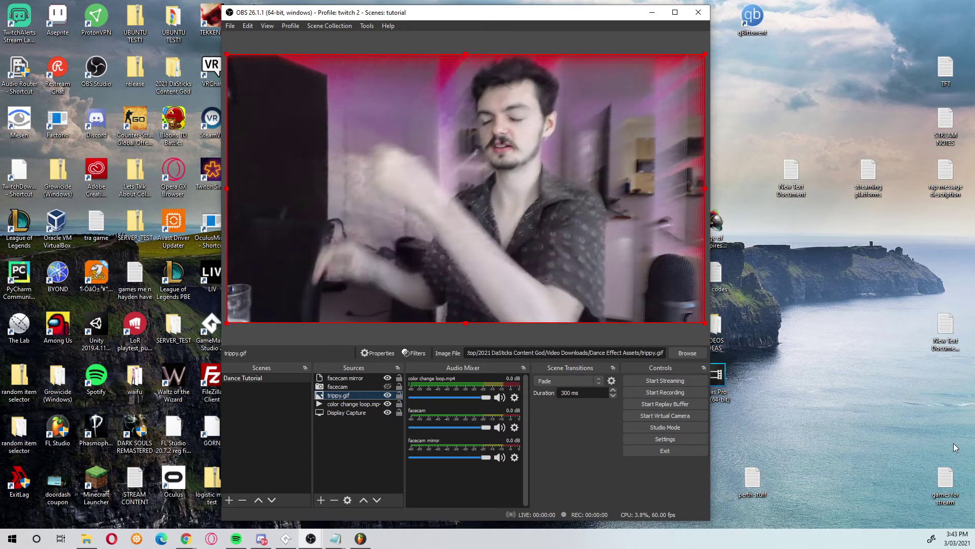
left_click(575, 43)
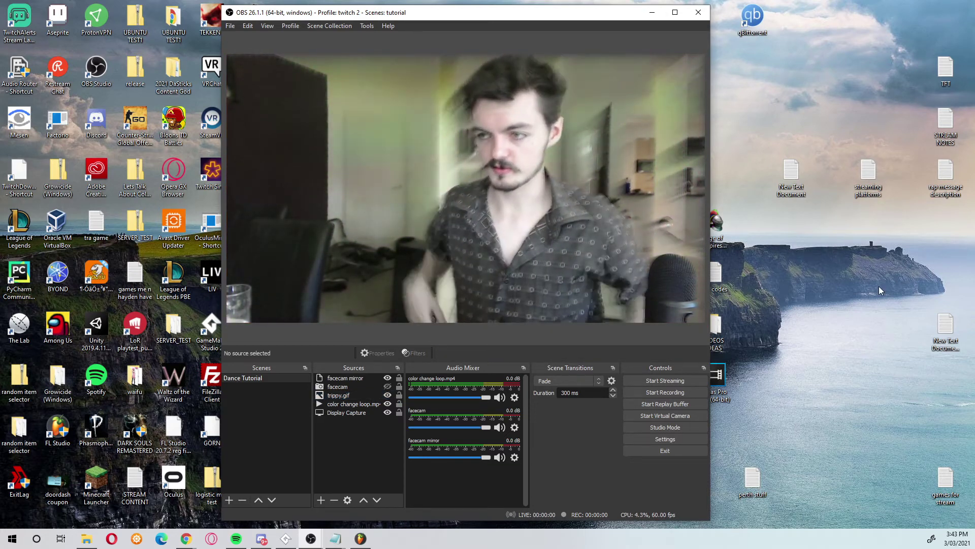
Step: Resize and reposition the OBS window to tune the echo effect in the preview, and leave no source selected
left_click_drag(710, 6, 716, 3)
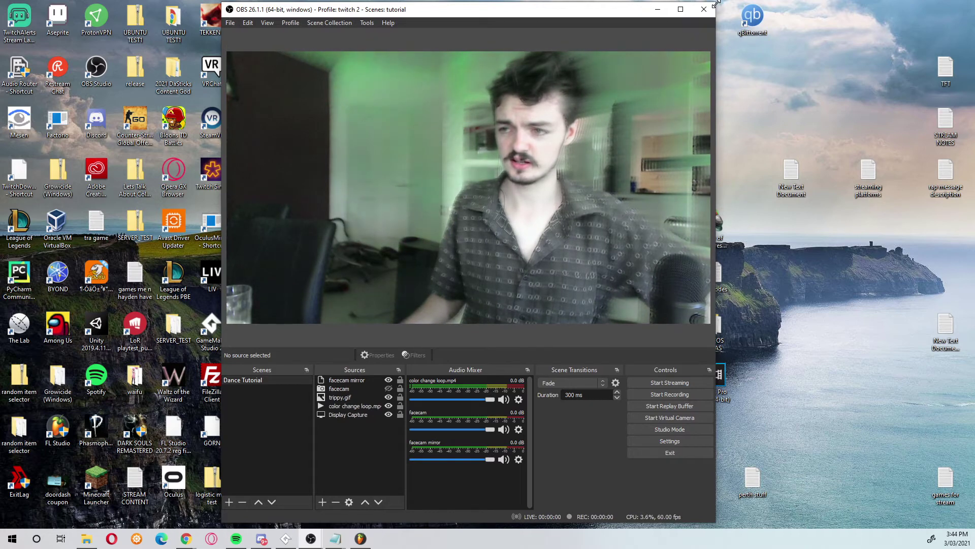
left_click_drag(716, 3, 714, 3)
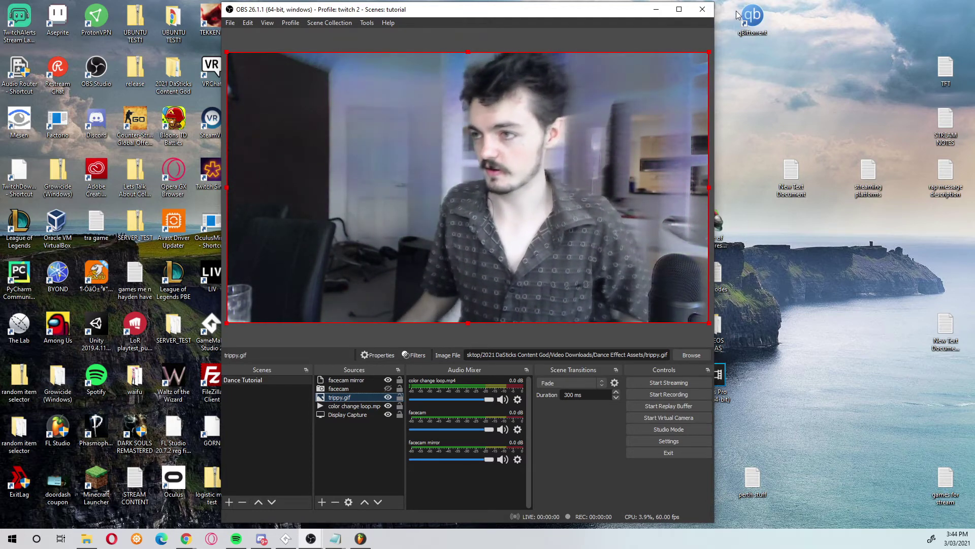
left_click_drag(718, 6, 750, 2)
left_click_drag(634, 8, 616, 12)
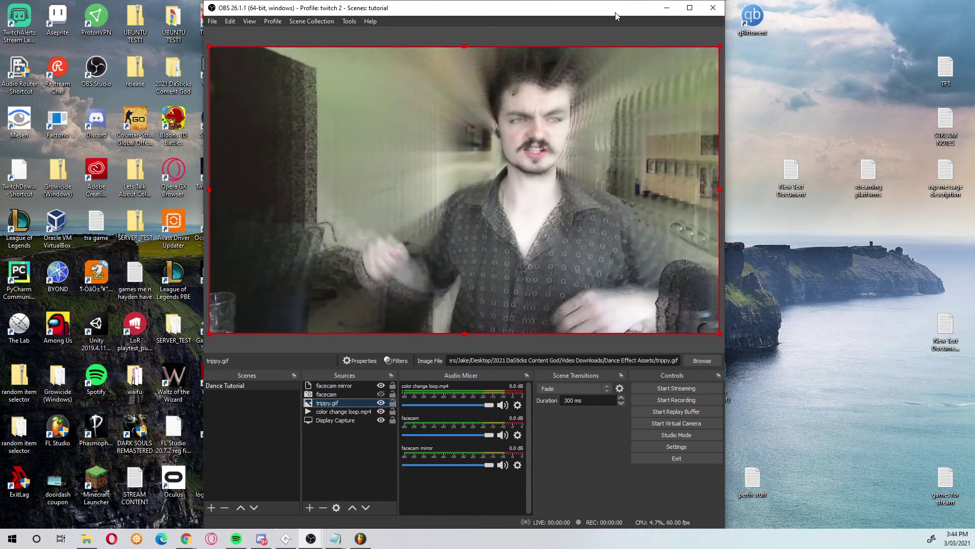
left_click_drag(721, 3, 620, 19)
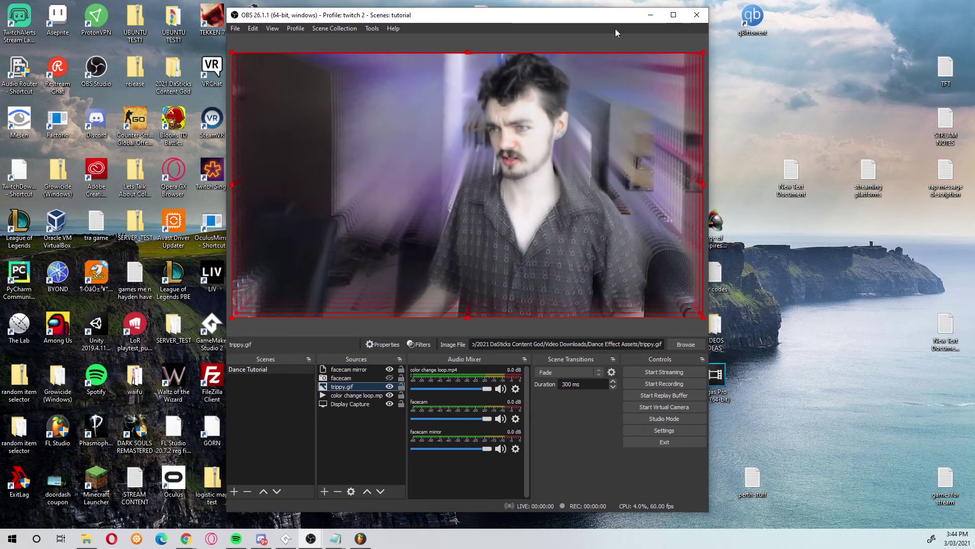
left_click(615, 34)
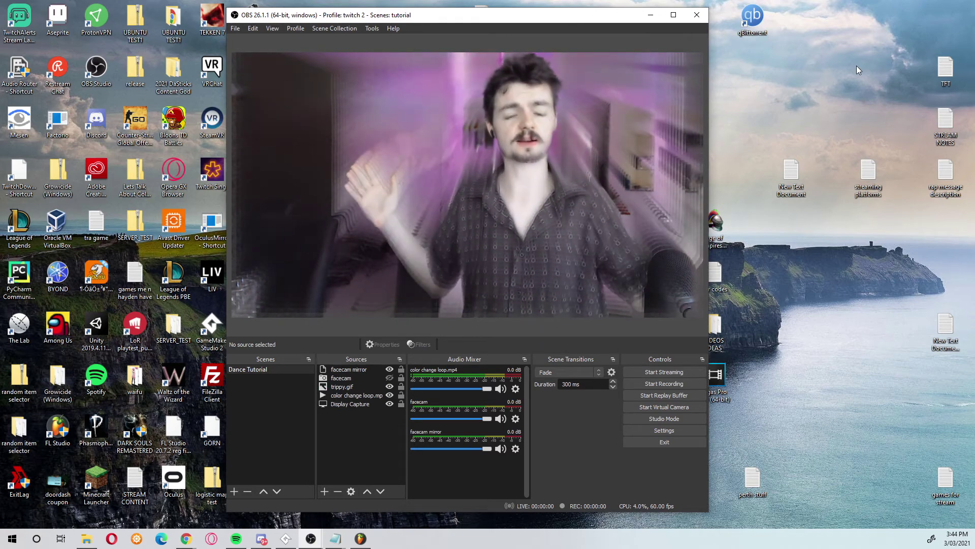